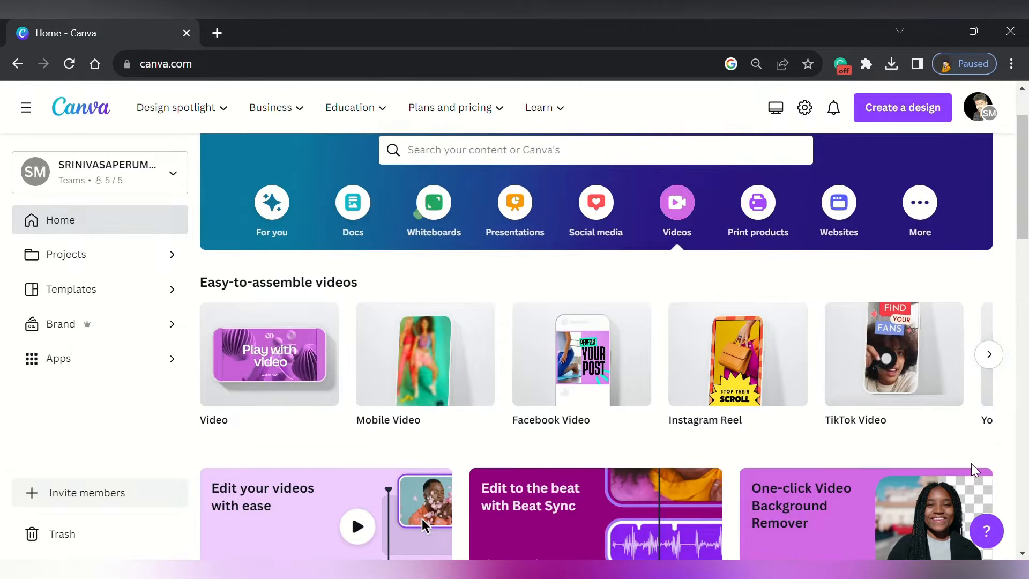
# - Look through the presentation and video formats, and create a blank Instagram Reel design from the Videos category
pyautogui.click(527, 220)
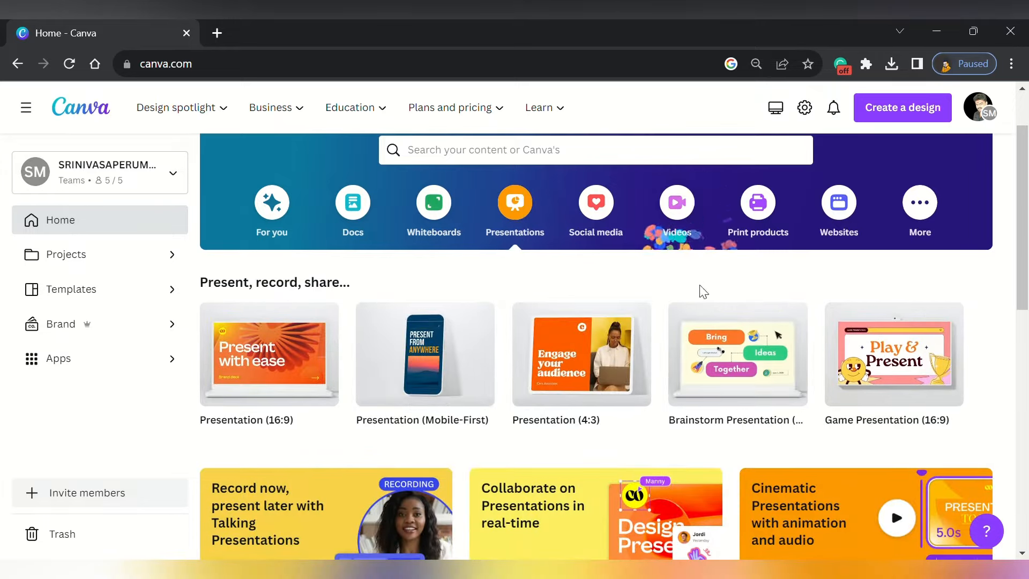
pyautogui.click(680, 205)
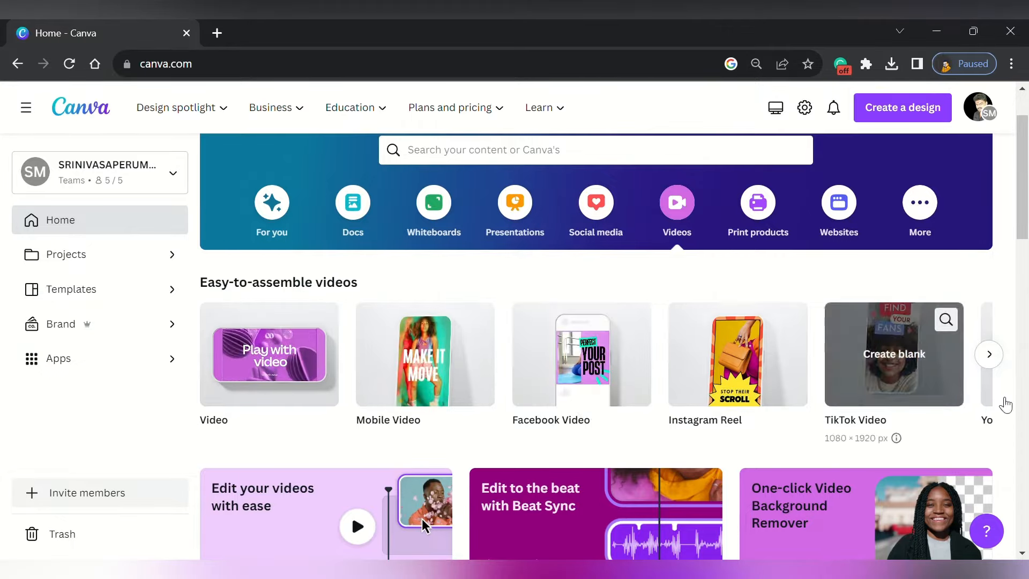
pyautogui.click(993, 356)
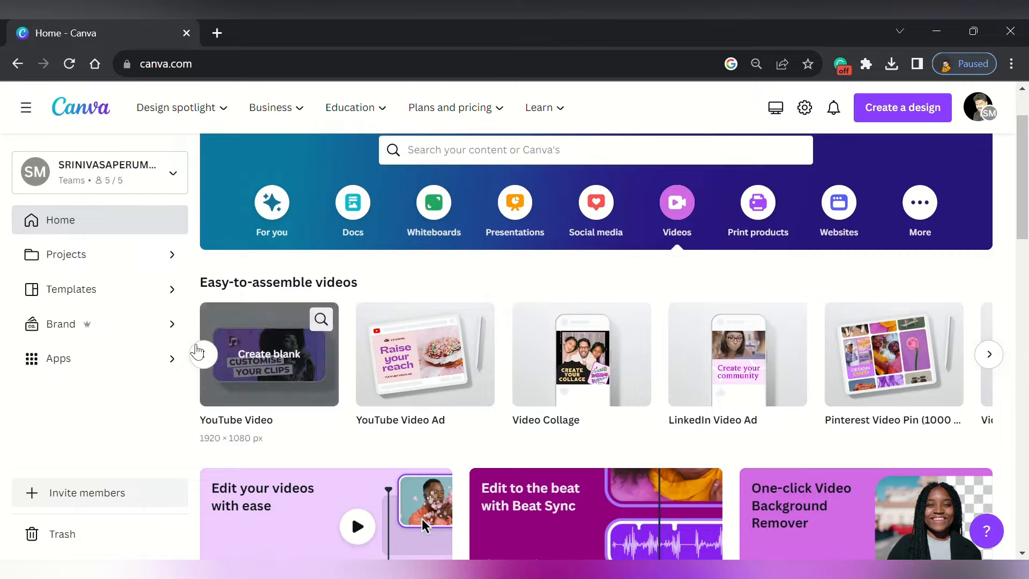
pyautogui.click(208, 356)
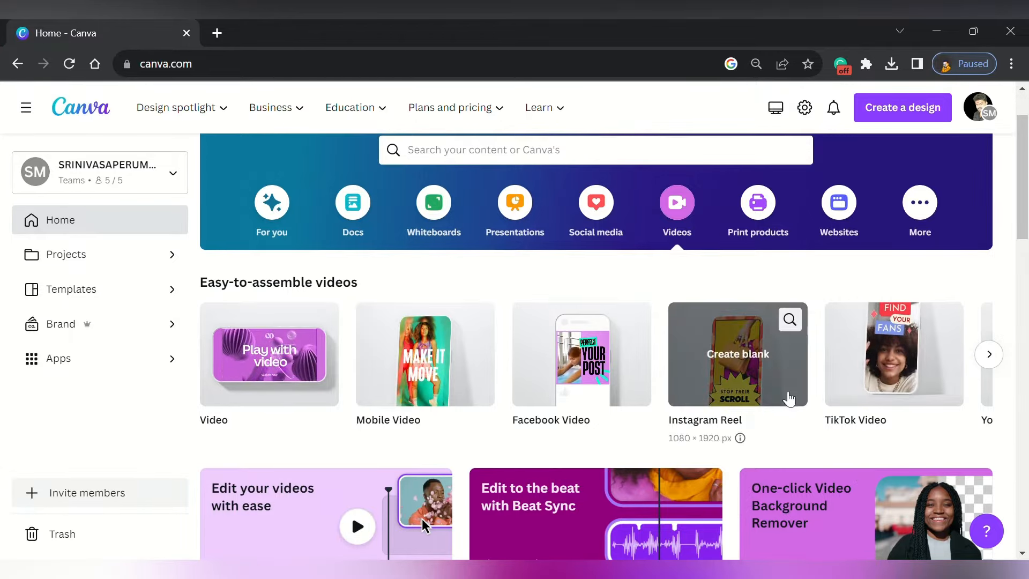
pyautogui.click(742, 384)
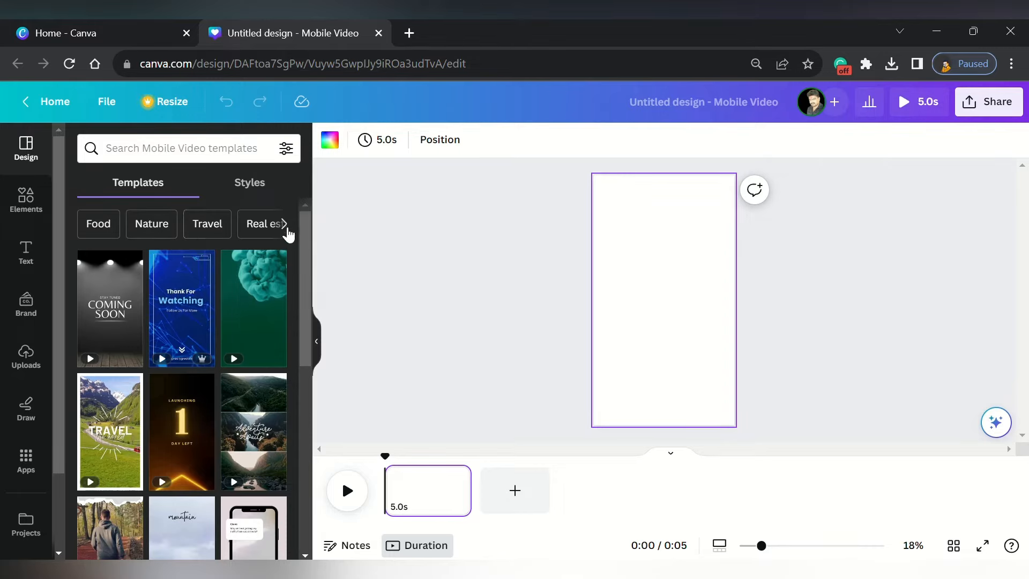
# - Filter the templates by Travel and apply the blue ocean "Travel Guide" template with the sailboat to the blank page
pyautogui.click(284, 224)
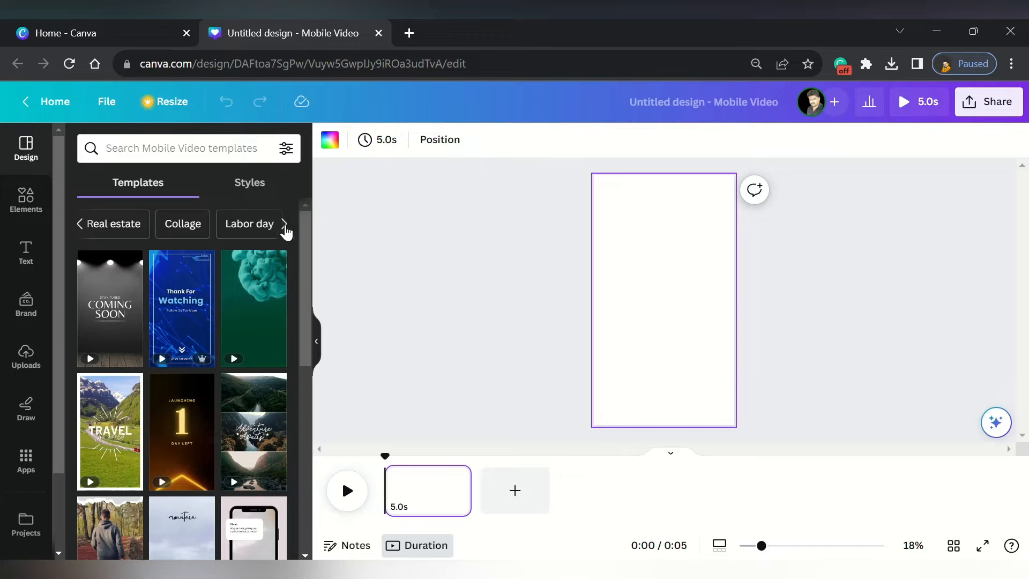
pyautogui.click(81, 225)
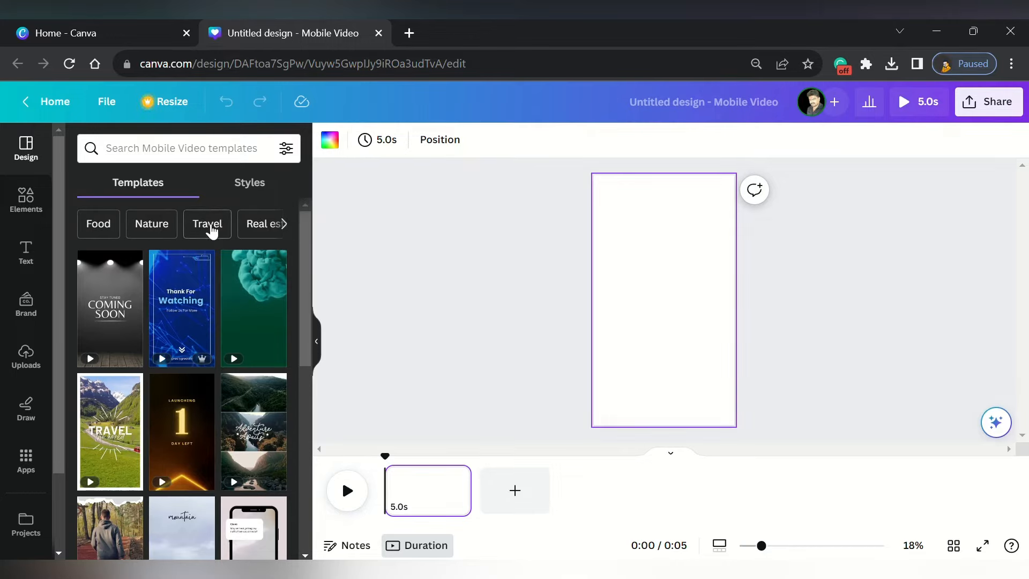
pyautogui.click(210, 226)
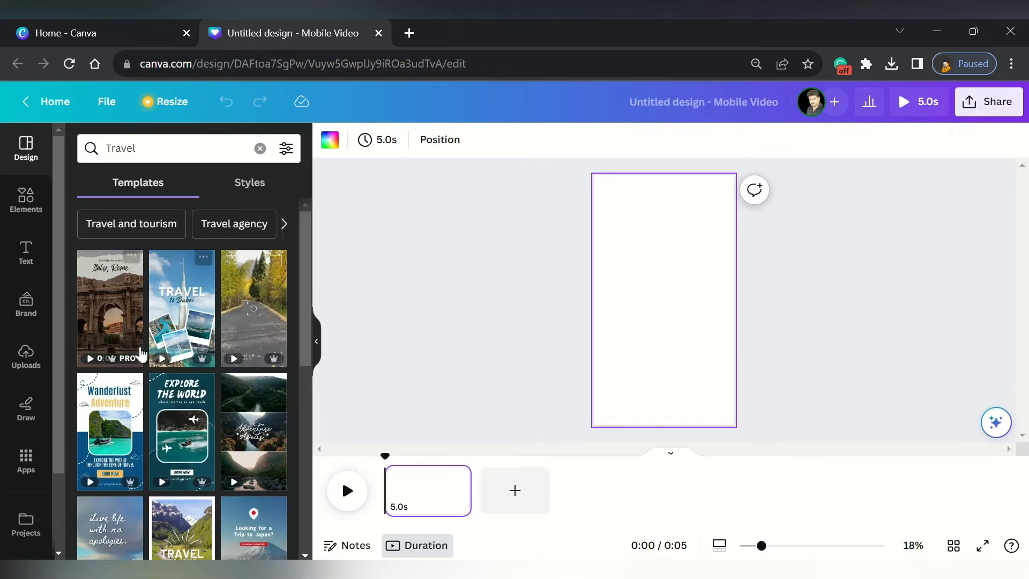
pyautogui.scroll(-5, 144, 353)
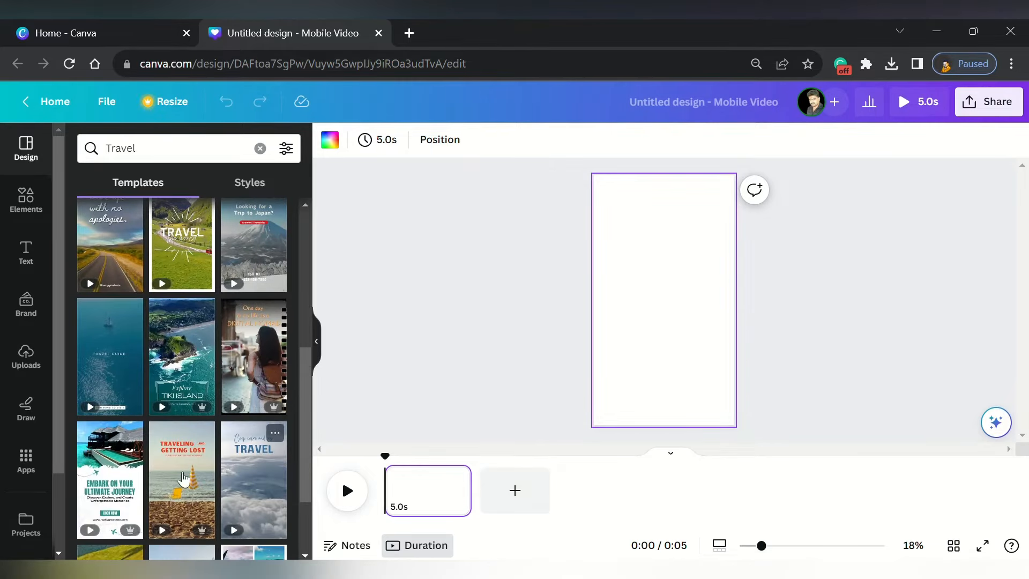
pyautogui.scroll(-3, 232, 369)
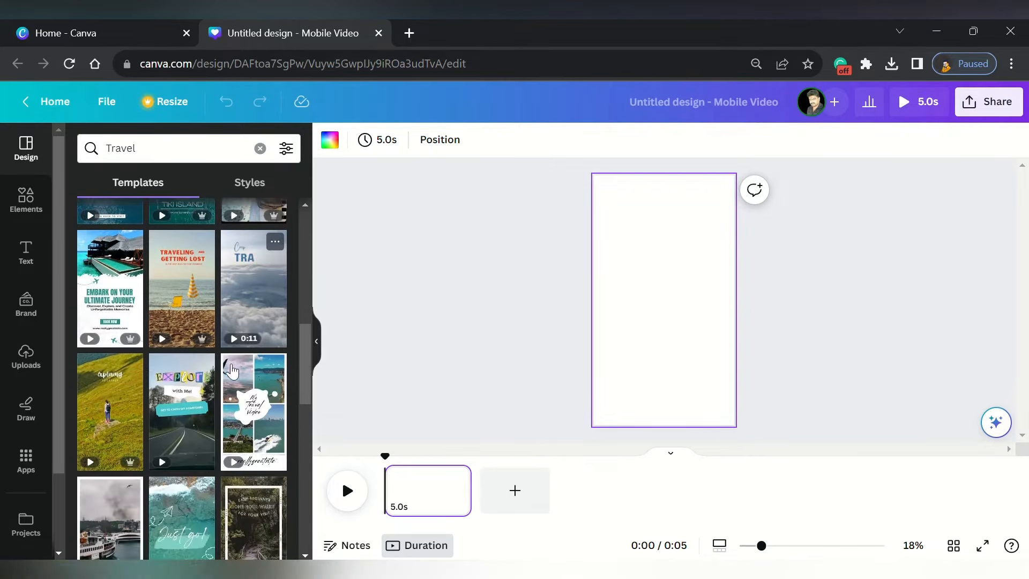
pyautogui.scroll(-1, 232, 370)
pyautogui.scroll(-3, 148, 311)
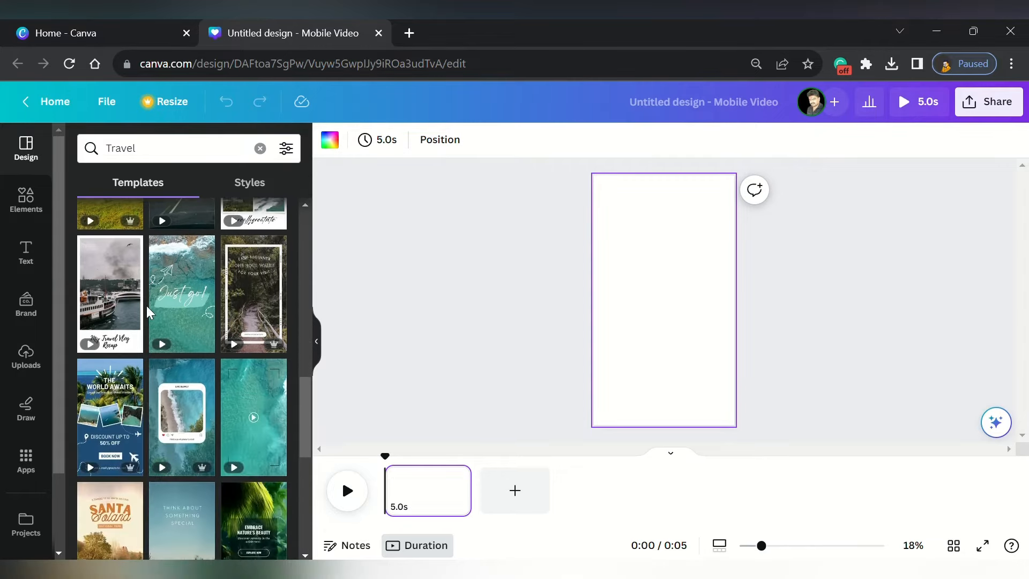
pyautogui.scroll(-3, 148, 311)
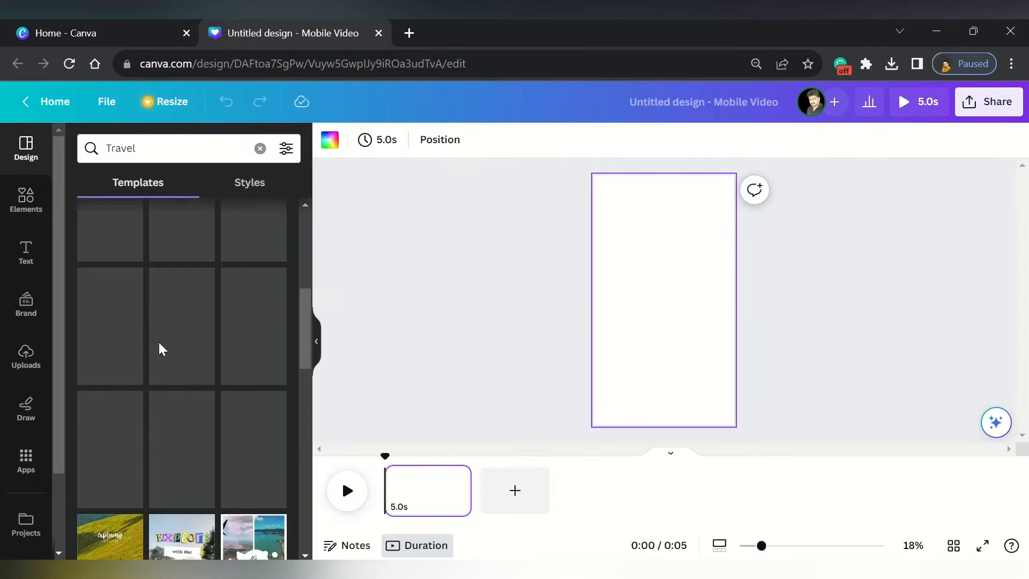
pyautogui.scroll(-1, 129, 423)
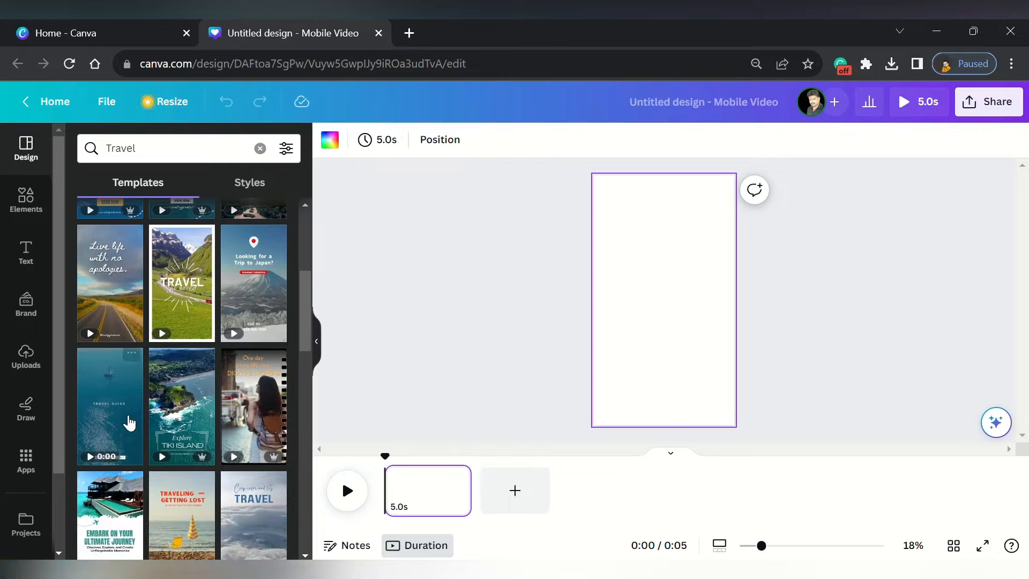
pyautogui.click(129, 424)
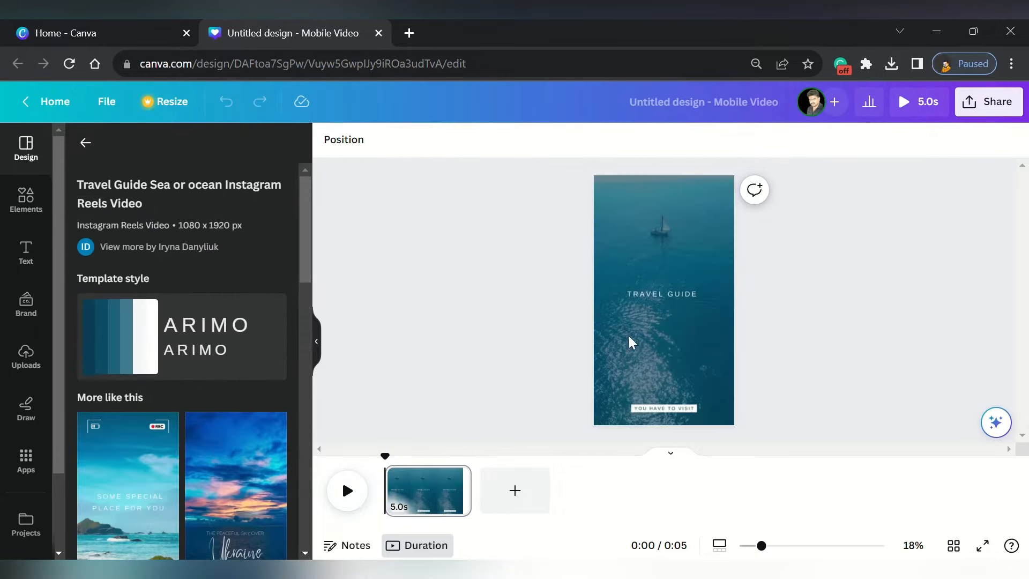
# - Replace the "TRAVEL GUIDE" heading on the page with "GOOD MORNING ALL"
pyautogui.click(631, 343)
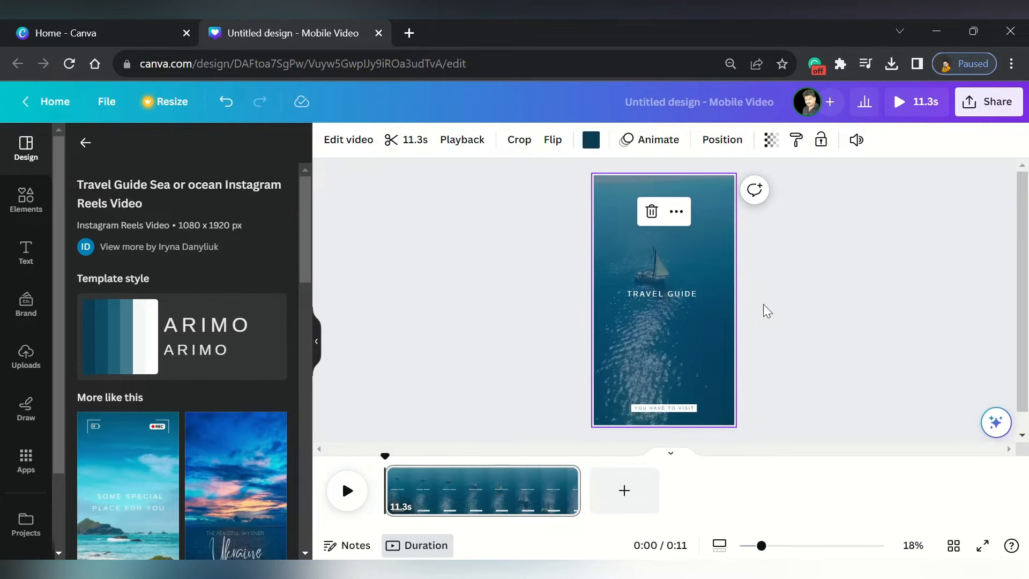
pyautogui.moveTo(602, 295)
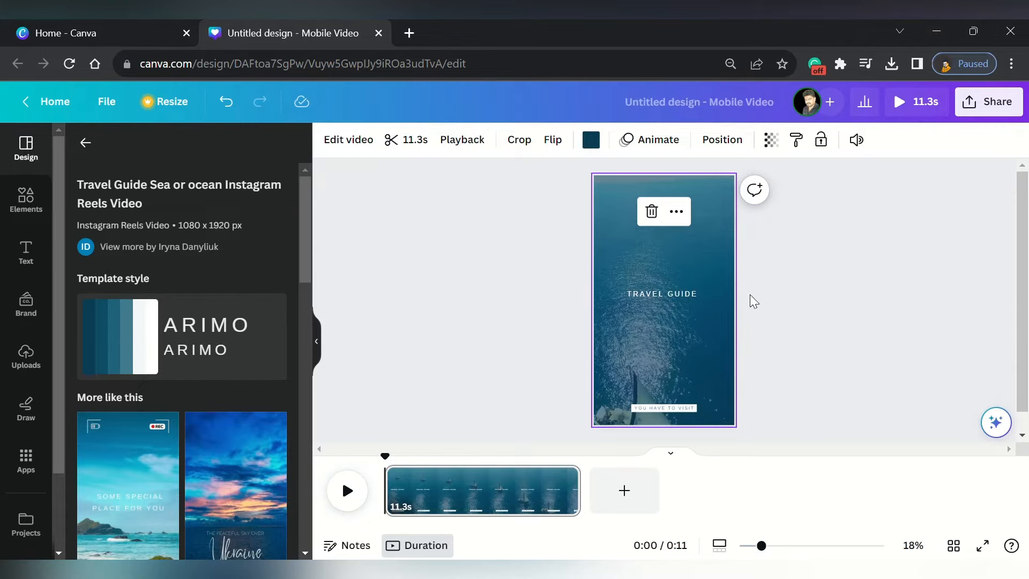
pyautogui.click(685, 296)
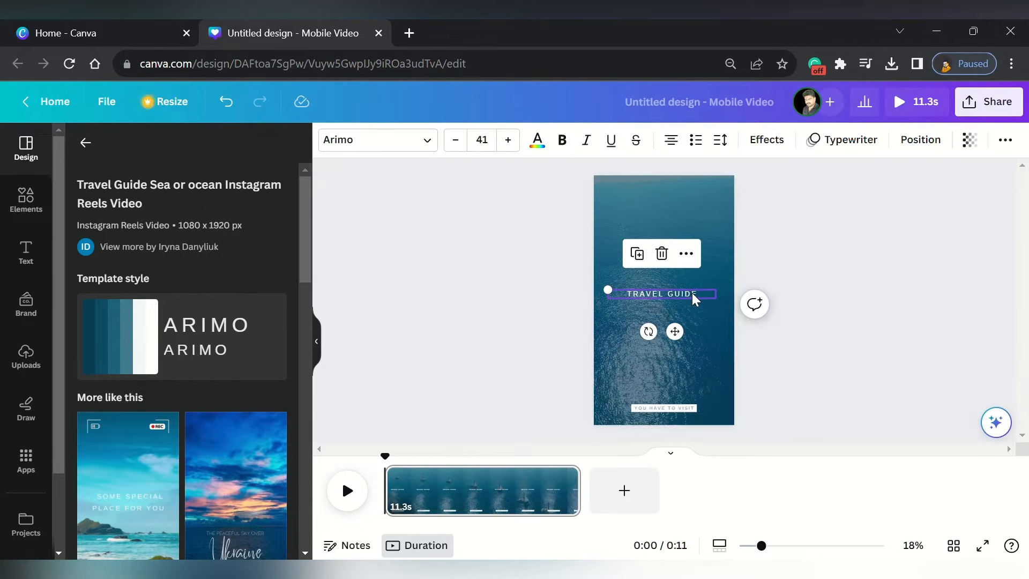
pyautogui.doubleClick(693, 298)
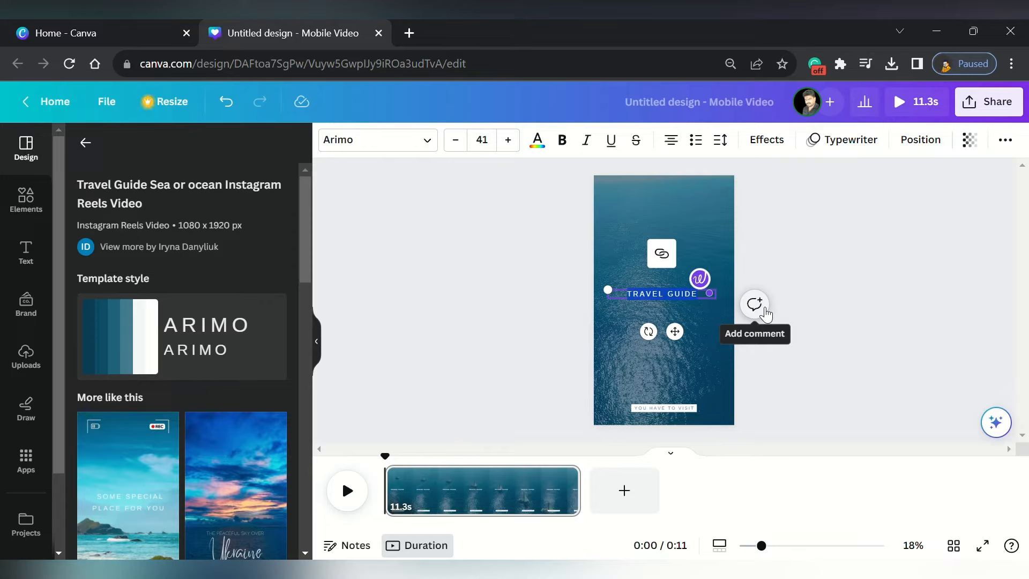
pyautogui.write('GOOD')
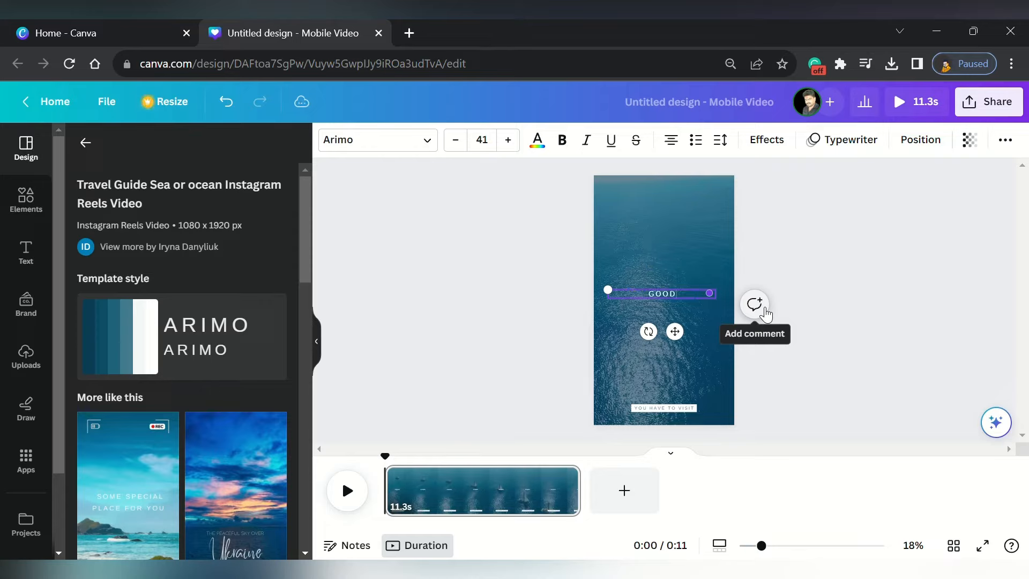
pyautogui.write(' MORNING ALL')
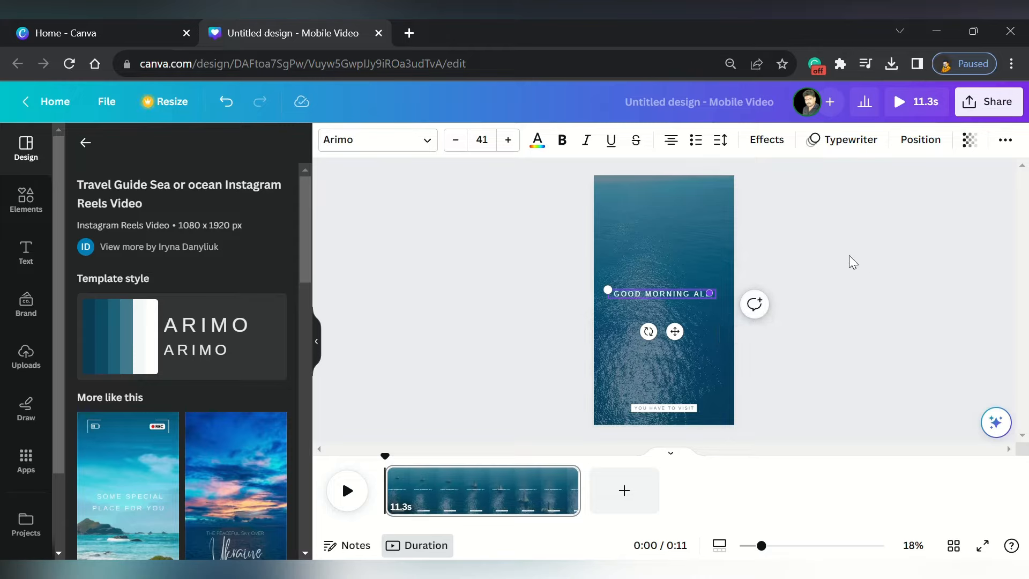
pyautogui.click(852, 263)
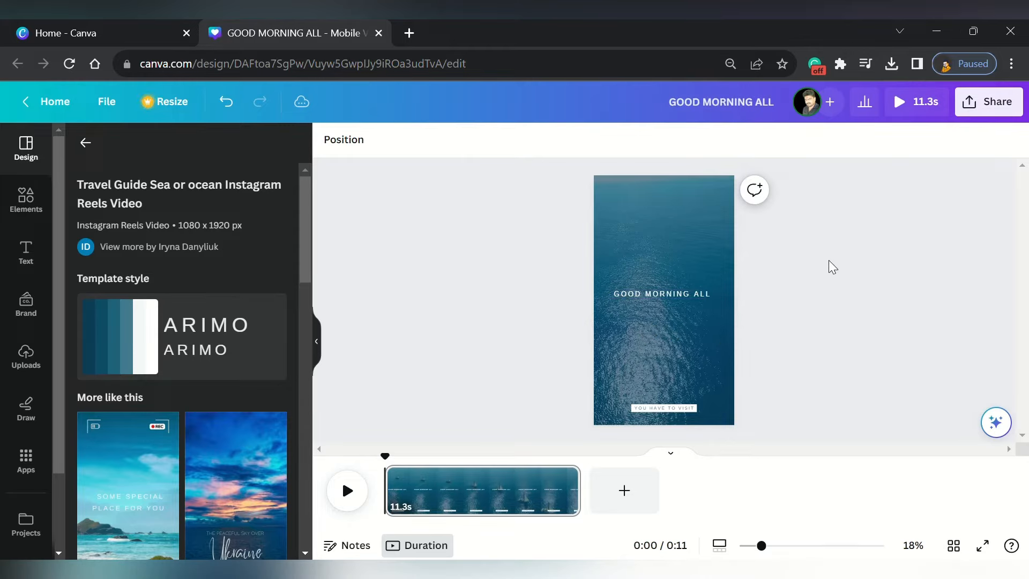
# - Upload the flying green parrot image from the computer to the uploaded images
pyautogui.click(655, 283)
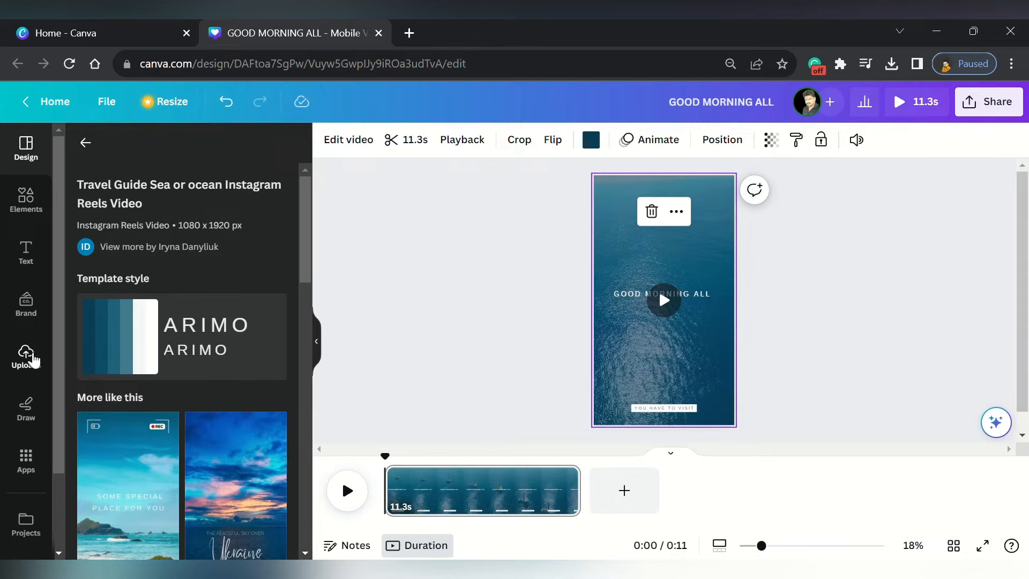
pyautogui.click(31, 360)
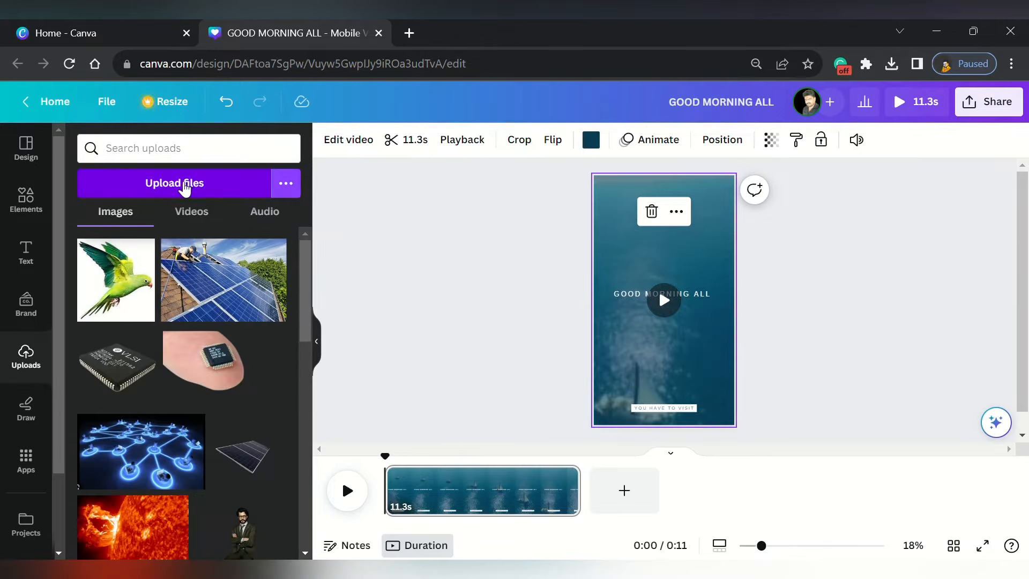
pyautogui.click(184, 186)
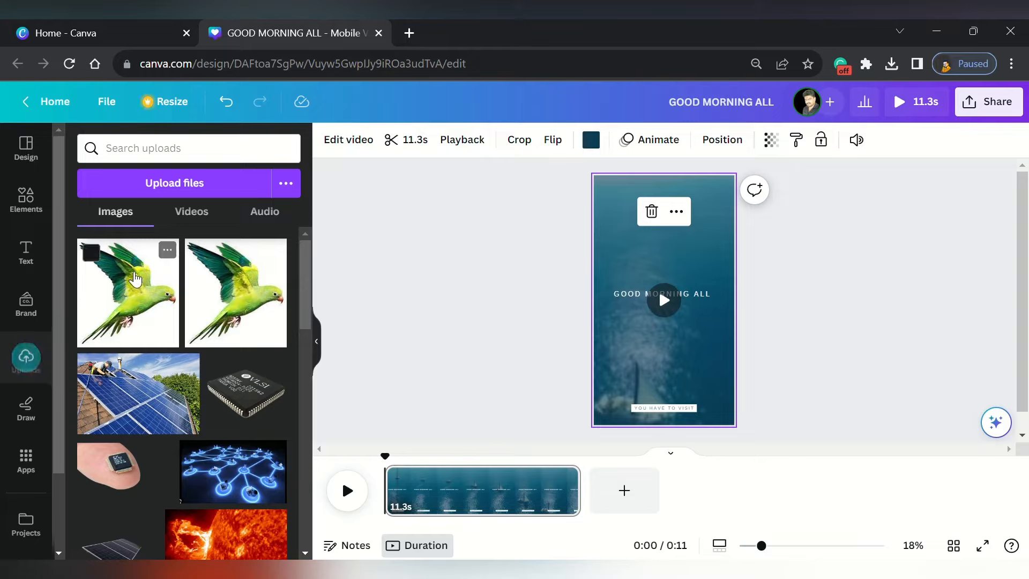
# - Add the uploaded parrot image to the page and move it above the "GOOD MORNING ALL" text
pyautogui.click(134, 311)
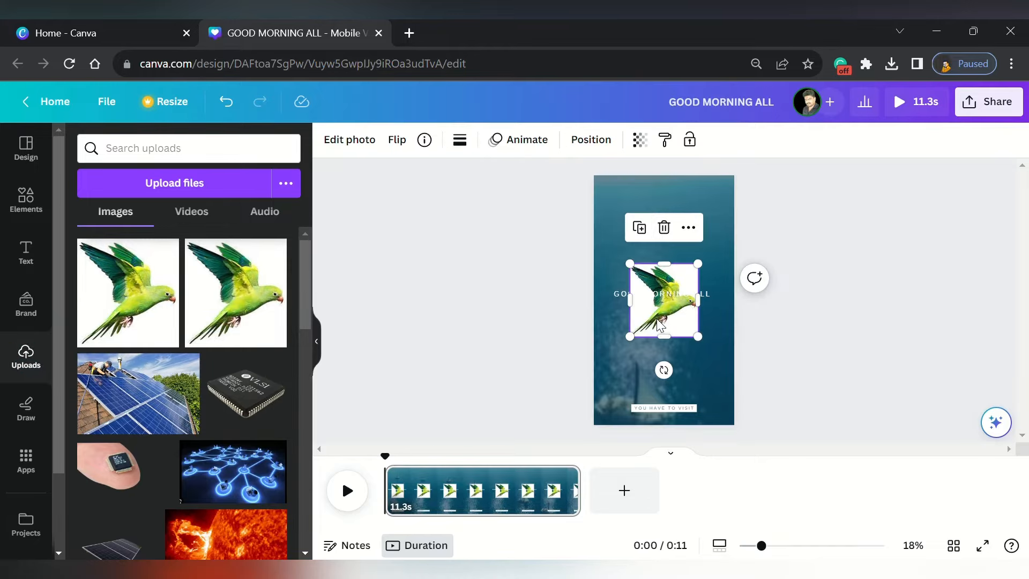
pyautogui.moveTo(670, 345); pyautogui.dragTo(661, 270)
pyautogui.click(822, 295)
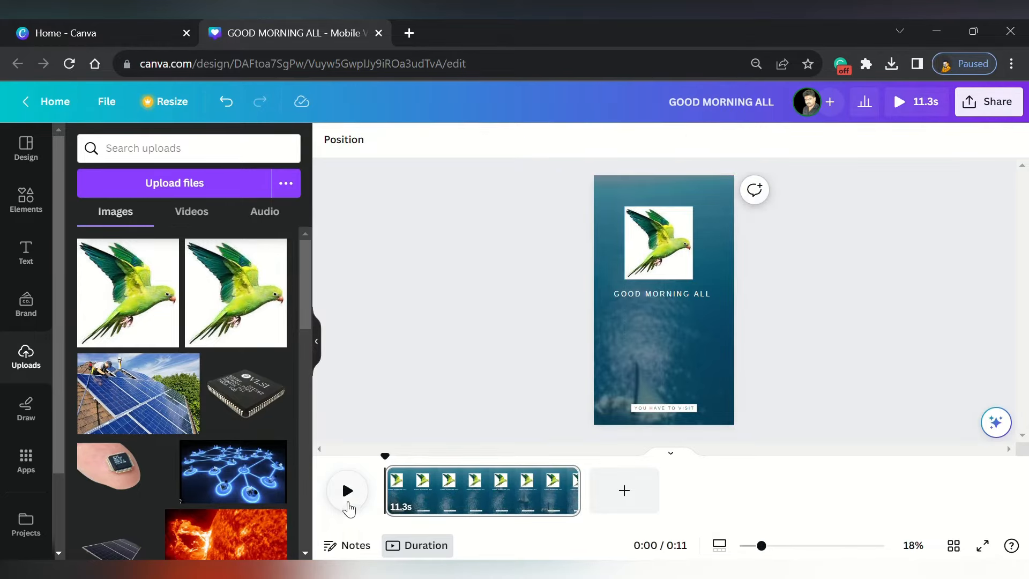
# - Centre the parrot image horizontally on the page, slightly higher above the heading, and preview the video
pyautogui.click(347, 492)
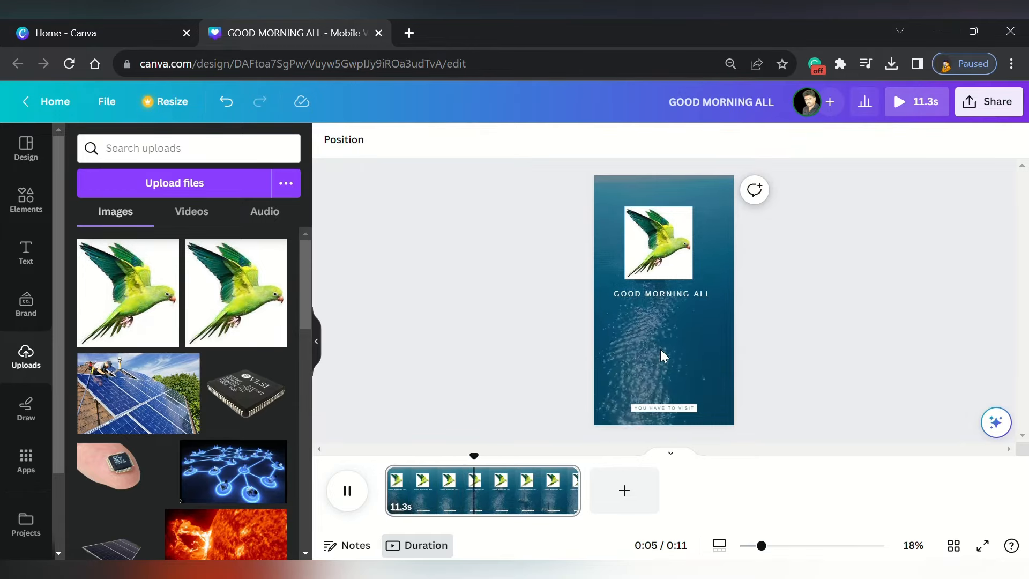
pyautogui.click(659, 249)
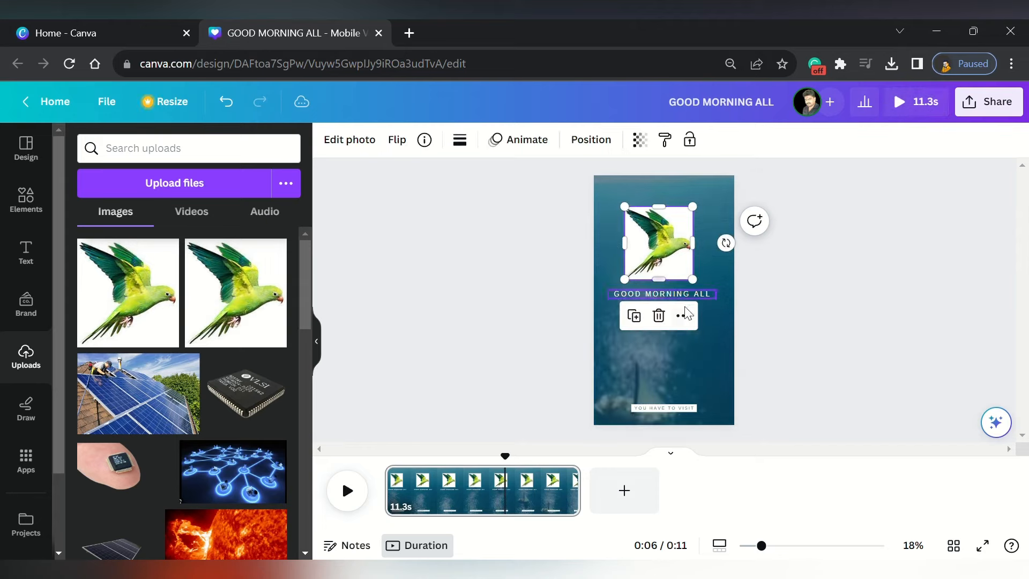
pyautogui.click(762, 244)
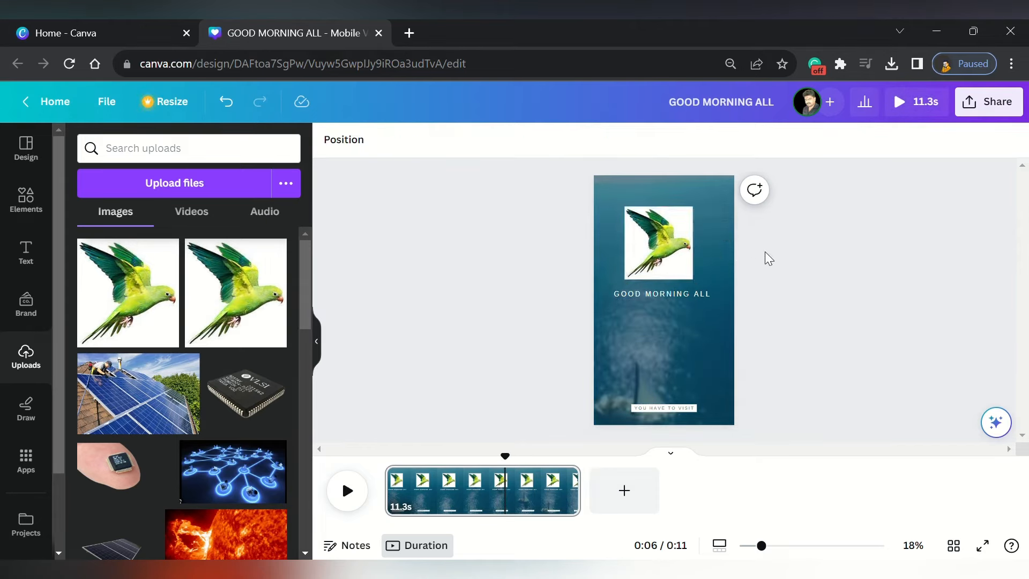
pyautogui.moveTo(666, 257); pyautogui.dragTo(671, 250)
pyautogui.click(833, 300)
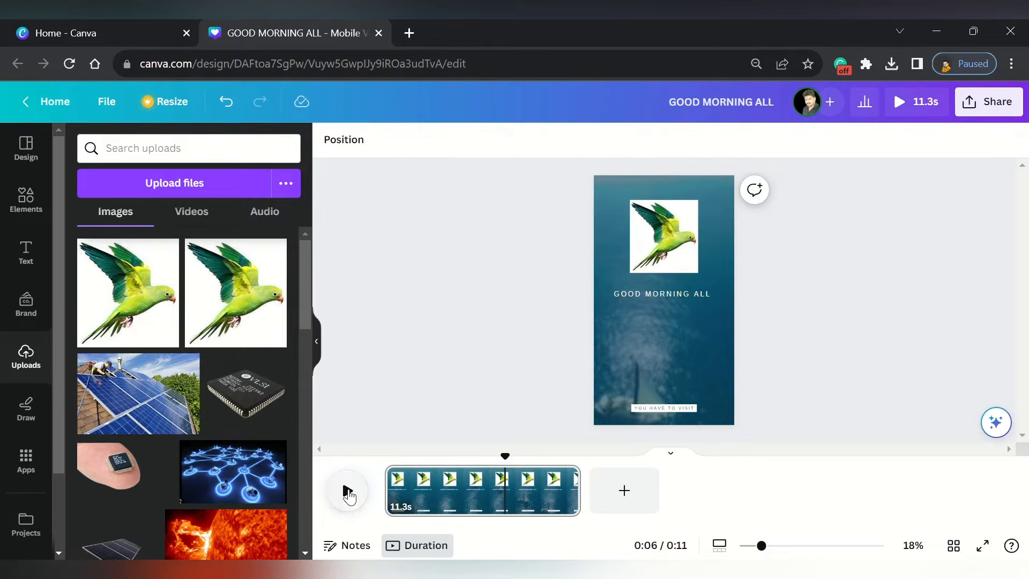
pyautogui.click(345, 490)
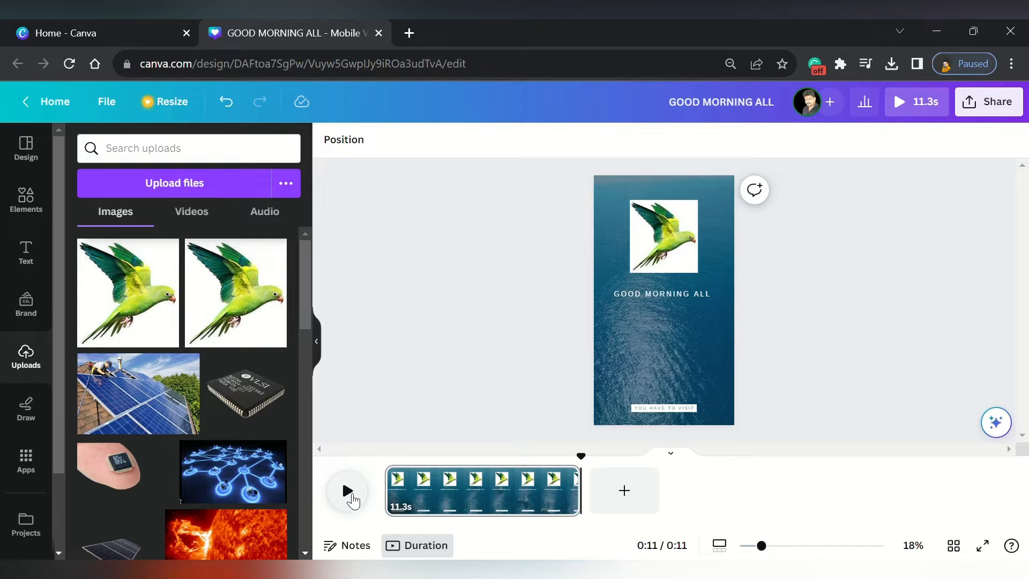
# - Remove the white background from the parrot image with BG Remover
pyautogui.click(674, 236)
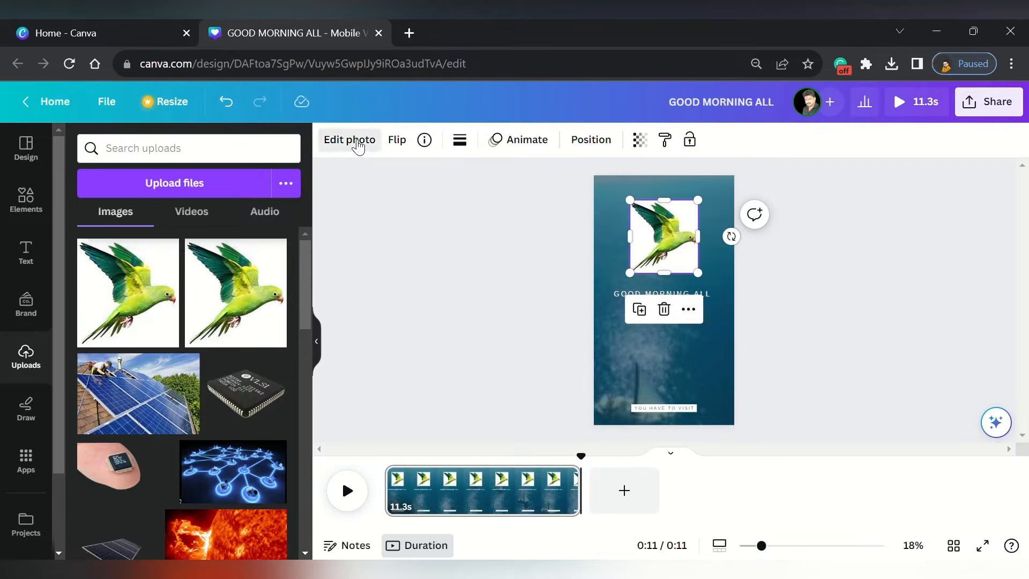
pyautogui.click(358, 146)
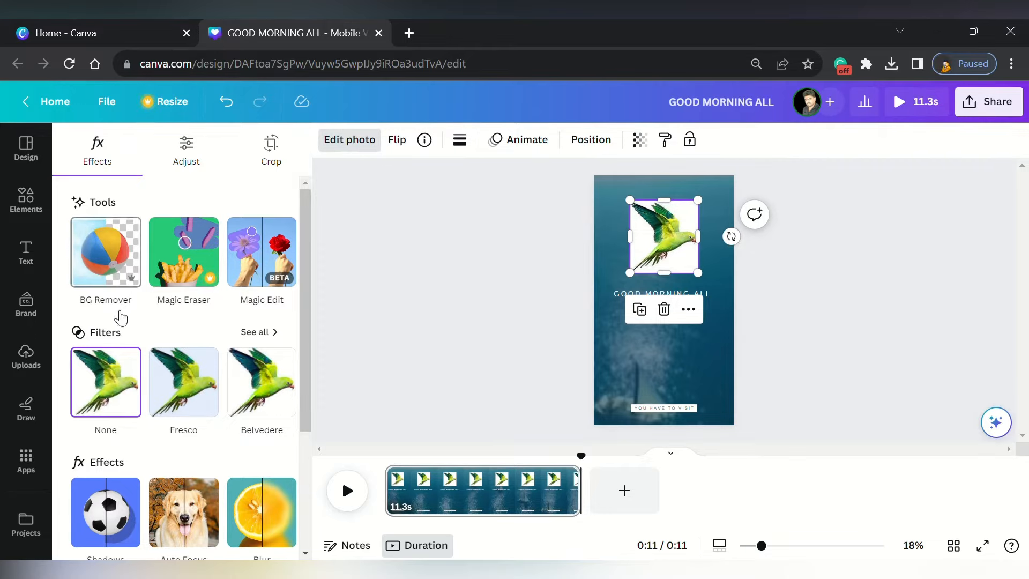
pyautogui.click(107, 257)
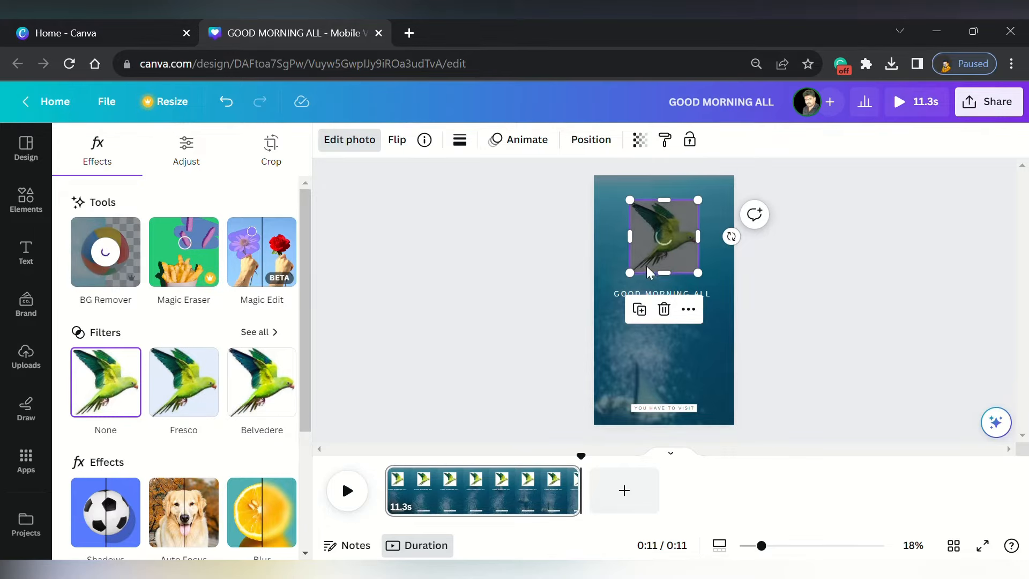
pyautogui.click(809, 283)
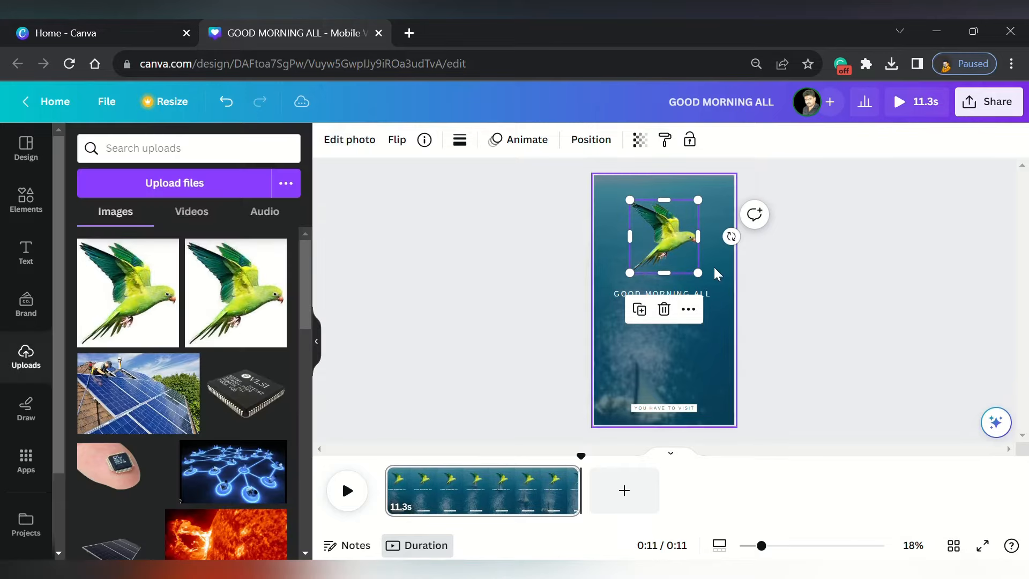
# - Preview the video with the background-free parrot image
pyautogui.click(806, 266)
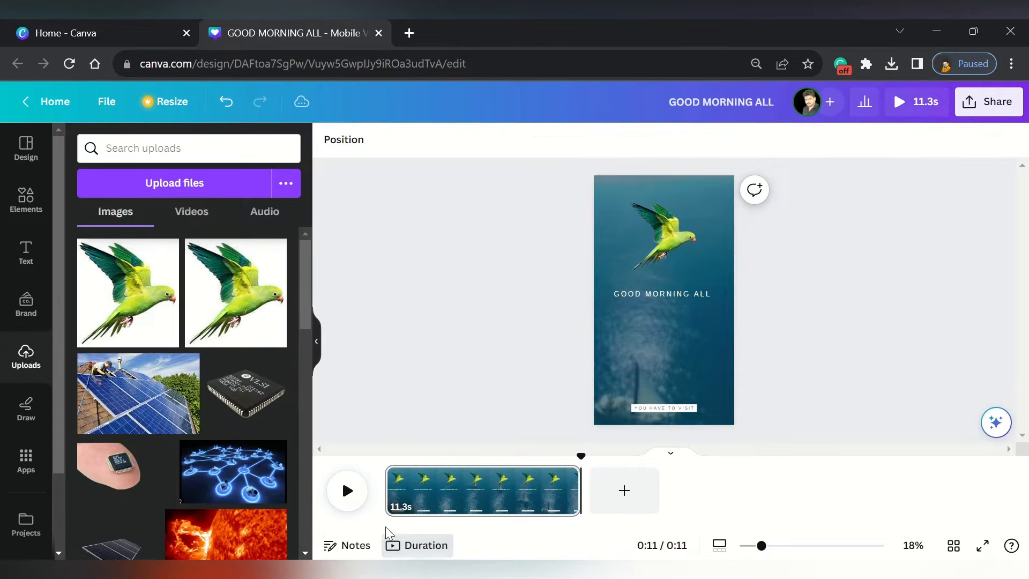
pyautogui.click(347, 491)
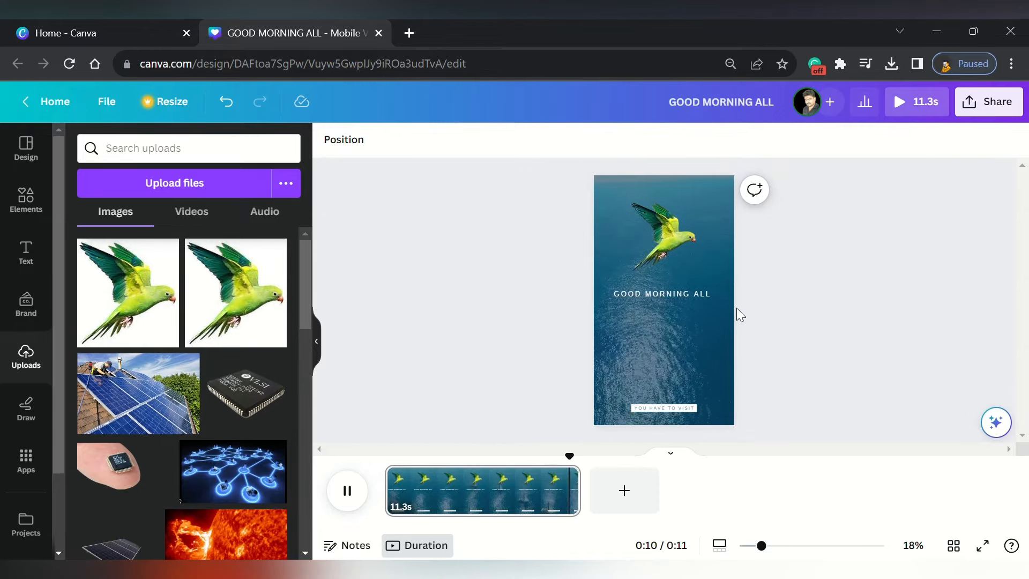
# - Try the Pan and Pop photo animations on the parrot image and settle on Neon
pyautogui.click(672, 240)
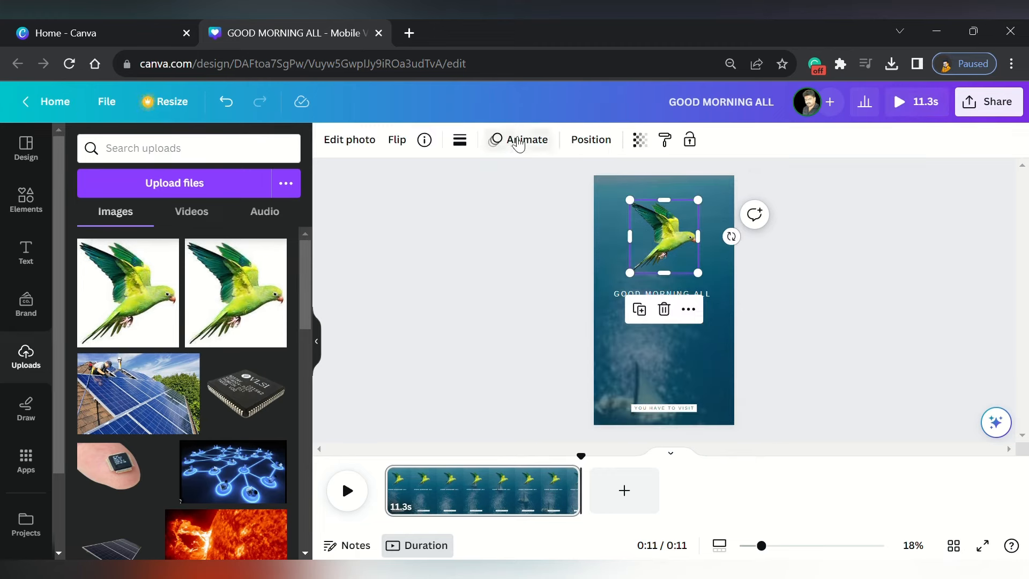
pyautogui.click(527, 141)
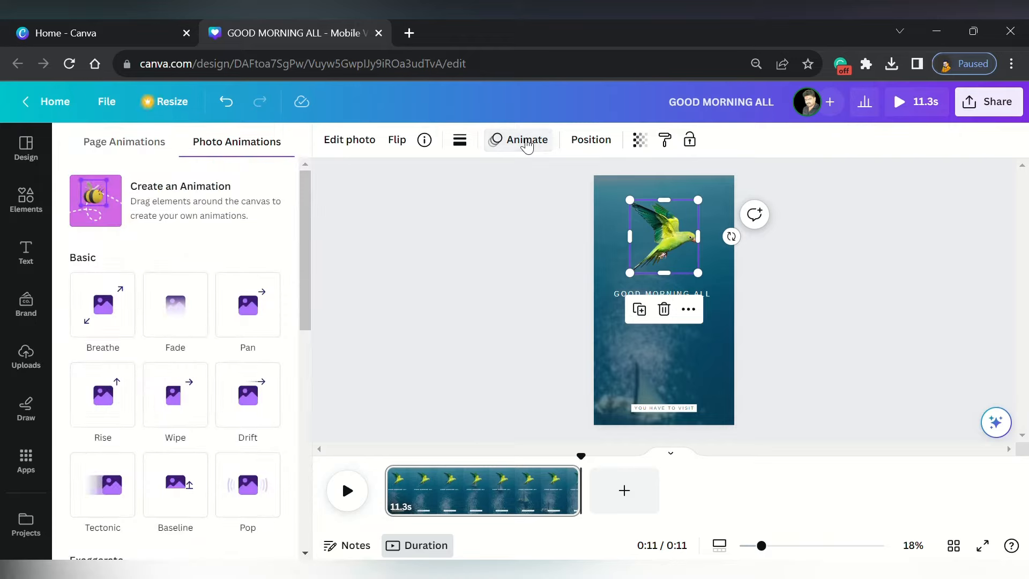
pyautogui.scroll(-3, 142, 278)
pyautogui.scroll(-3, 144, 285)
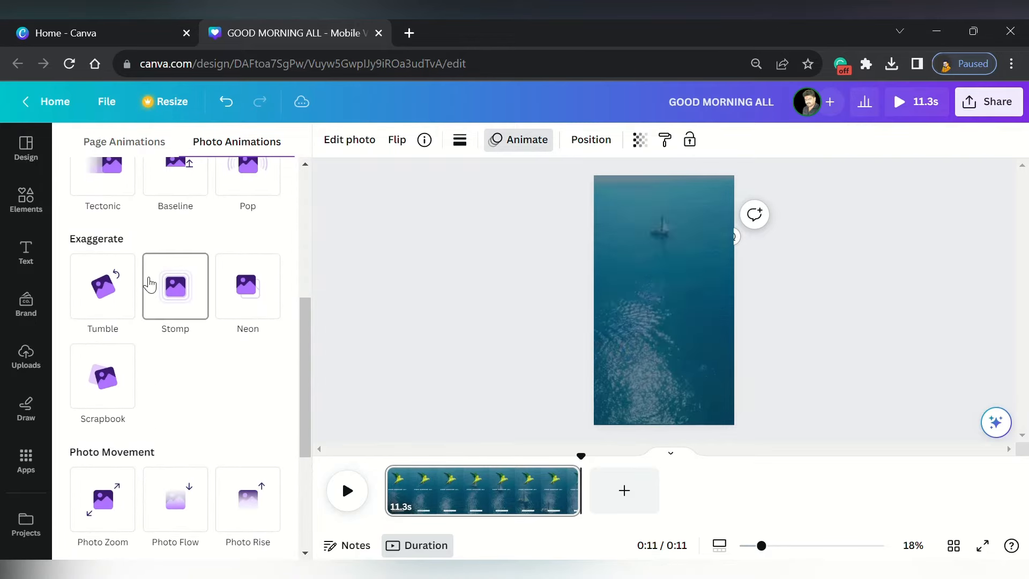
pyautogui.scroll(-4, 155, 311)
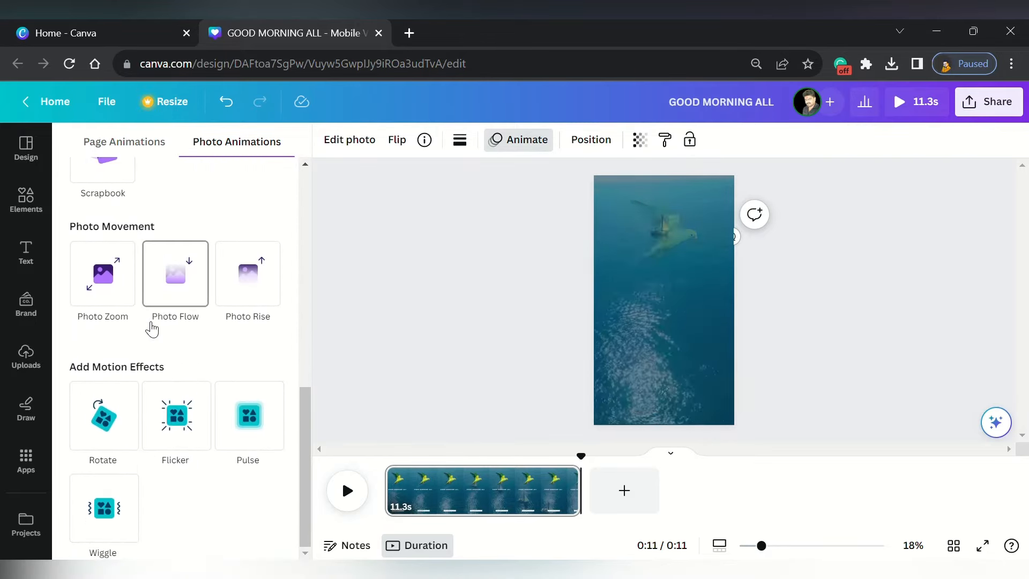
pyautogui.scroll(10, 149, 328)
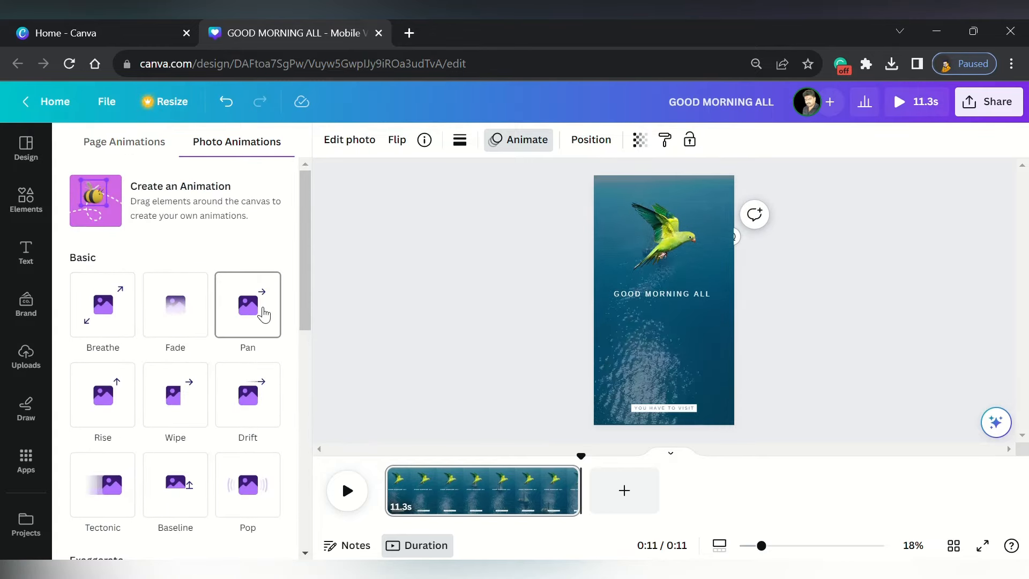
pyautogui.click(265, 315)
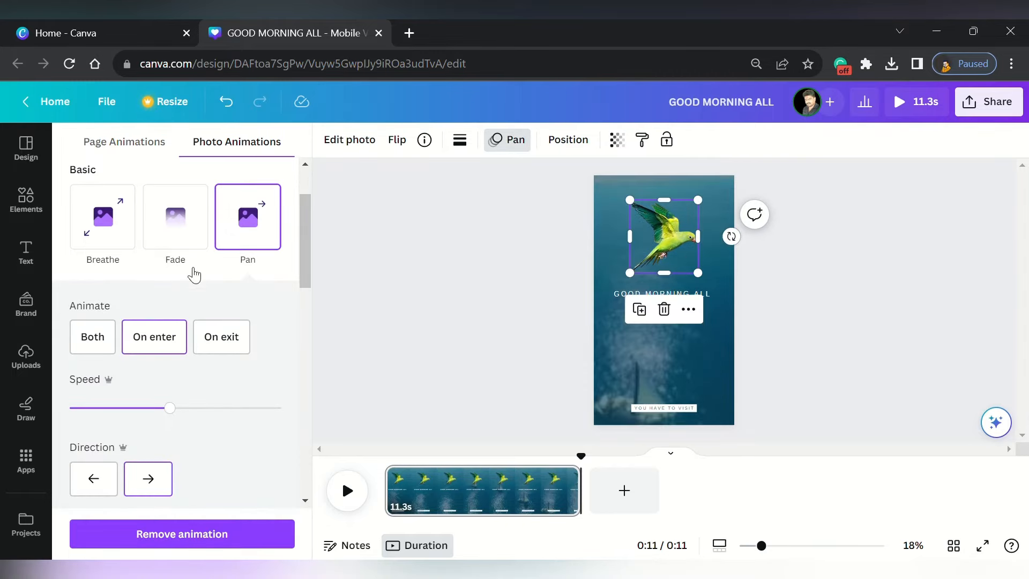
pyautogui.scroll(2, 166, 275)
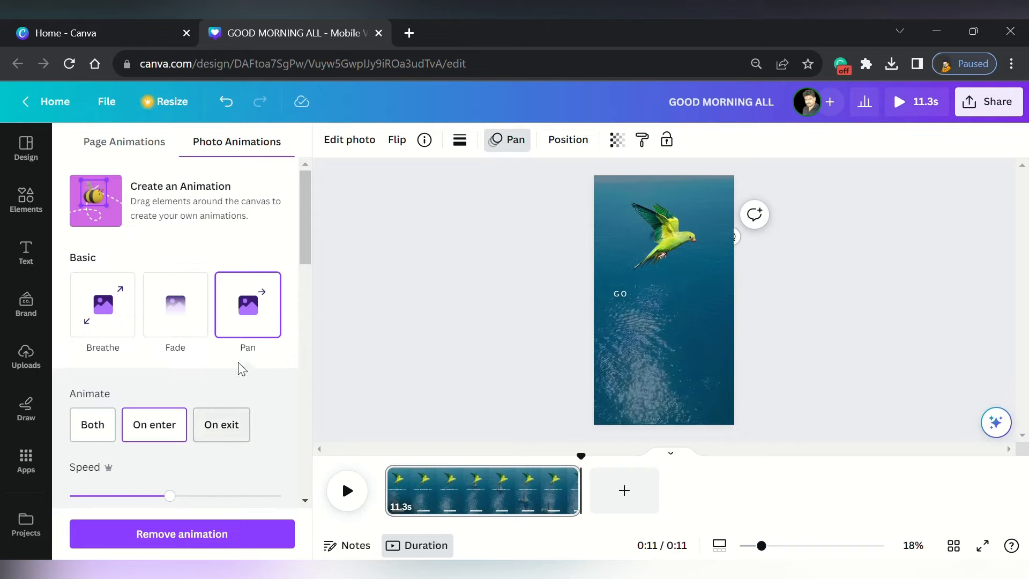
pyautogui.scroll(-8, 199, 328)
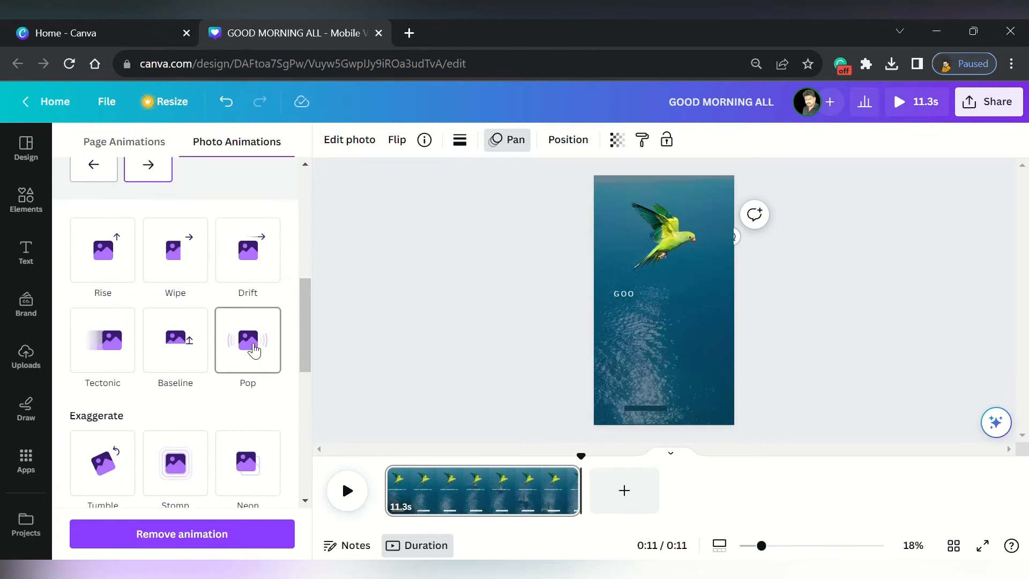
pyautogui.click(249, 348)
pyautogui.scroll(-5, 249, 349)
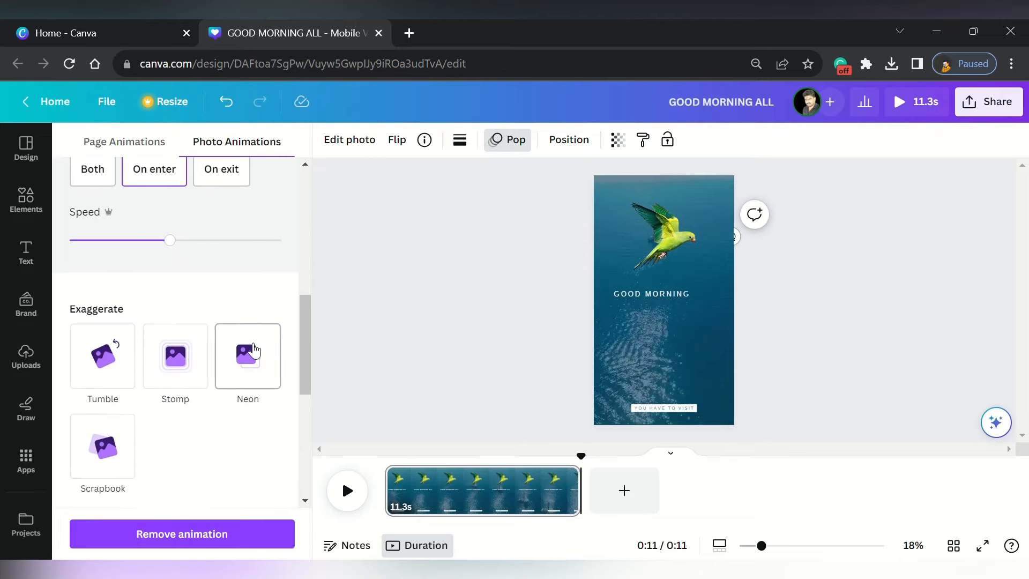
pyautogui.click(254, 370)
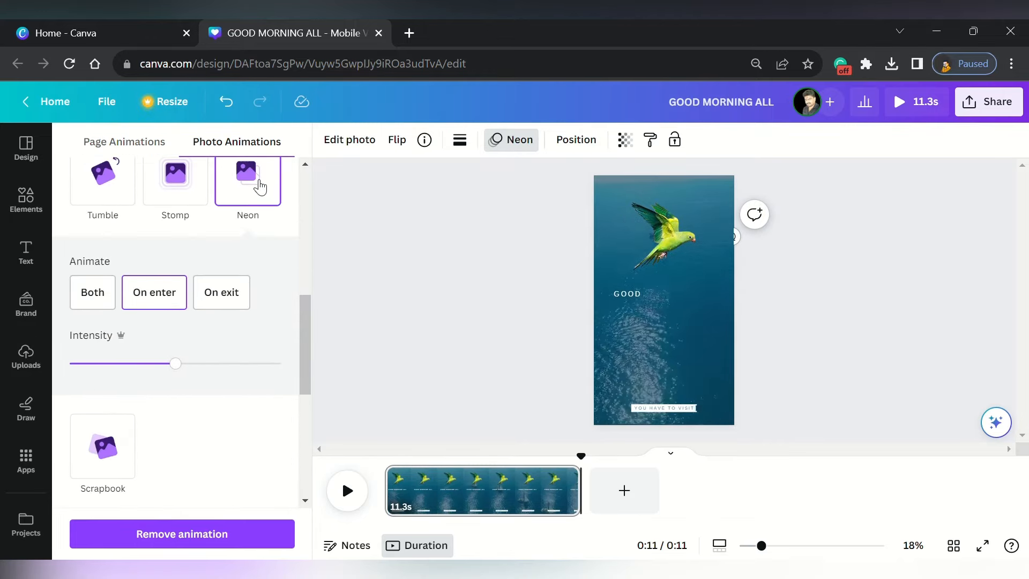
# - Nudge the parrot image slightly left and down on the page and deselect it
pyautogui.click(682, 240)
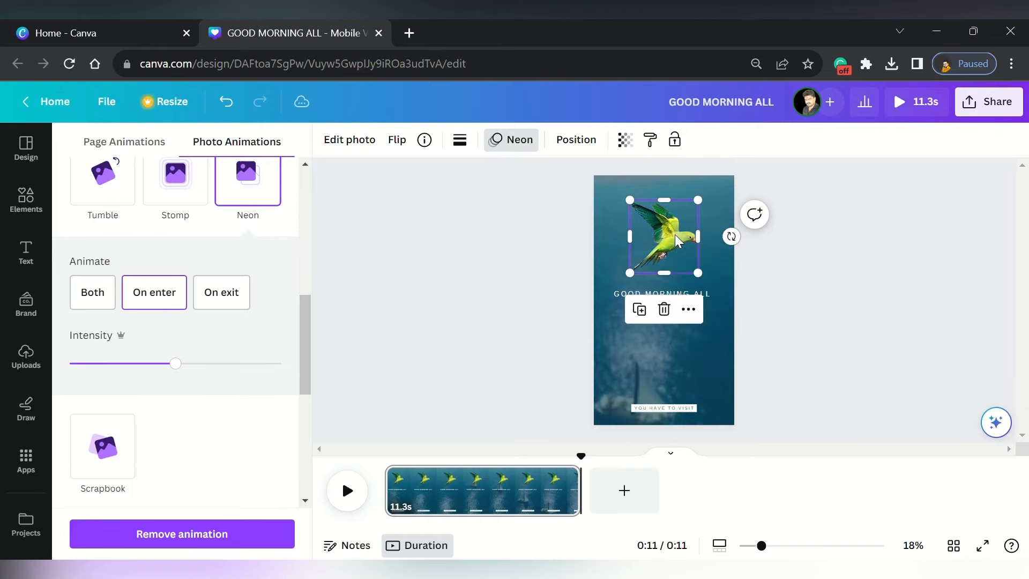
pyautogui.moveTo(682, 240)
pyautogui.mouseDown()
pyautogui.moveTo(699, 353)
pyautogui.moveTo(679, 238)
pyautogui.mouseUp()
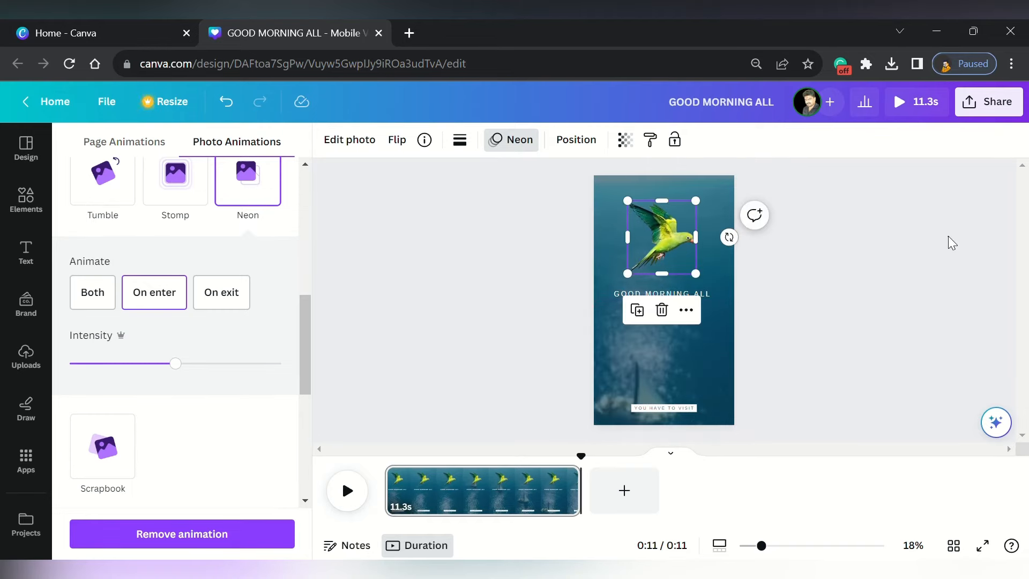
pyautogui.click(852, 320)
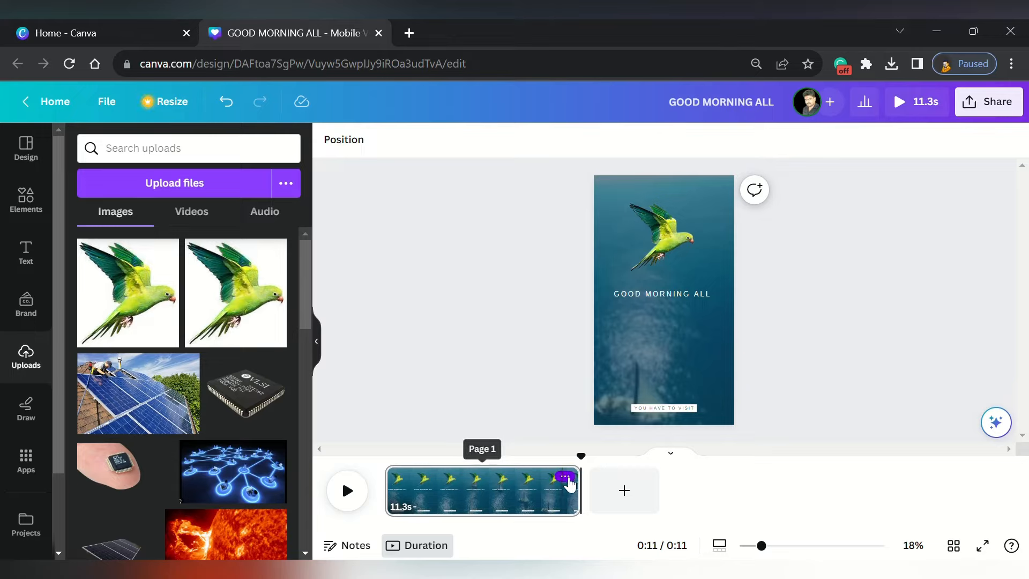
# - Duplicate the video page and delete the duplicate
pyautogui.click(567, 481)
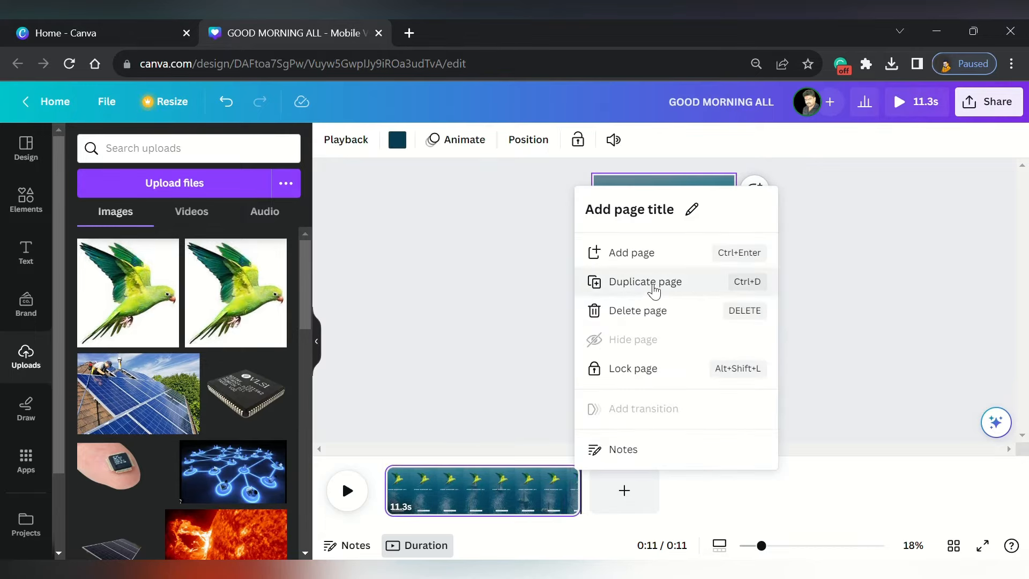
pyautogui.click(654, 290)
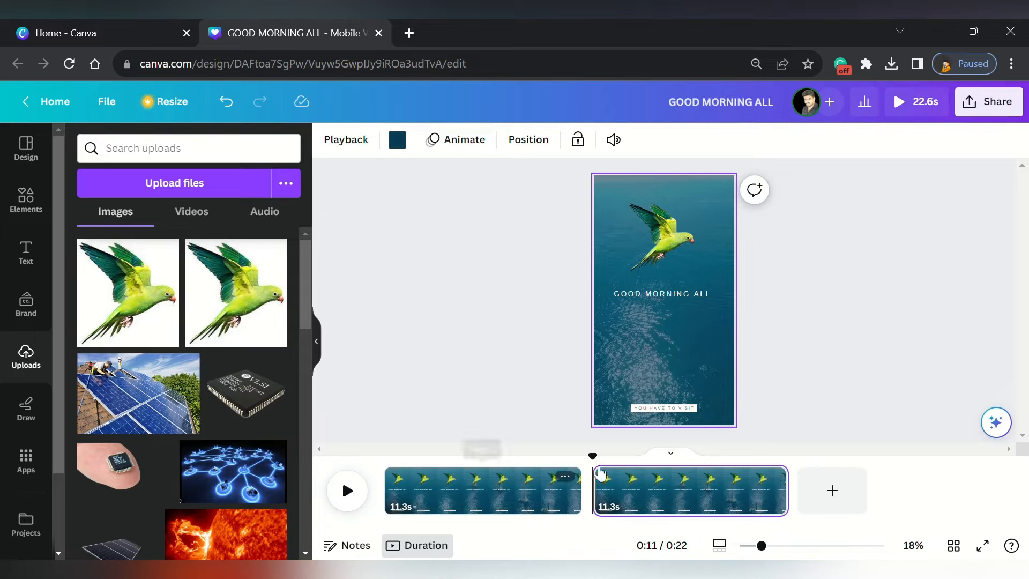
pyautogui.click(772, 477)
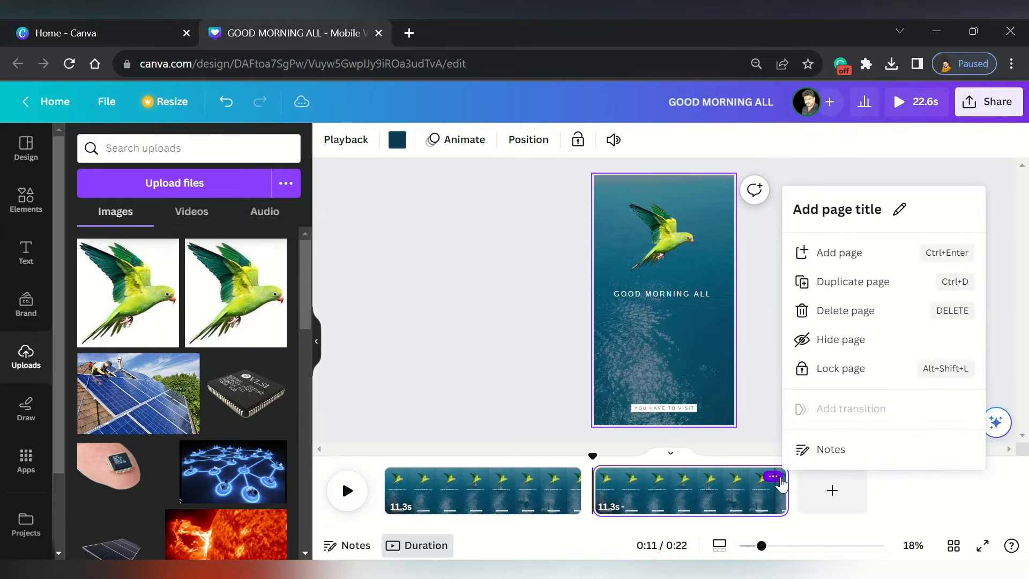
pyautogui.click(859, 313)
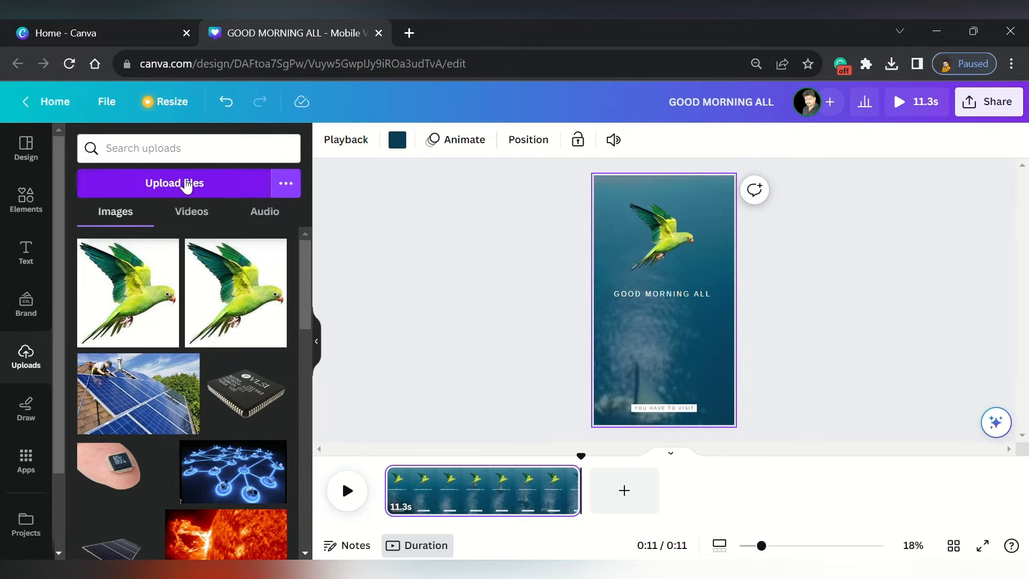
# - Bring the sandy-beach-calm-waves audio file from the computer into the video's timeline and preview the video
pyautogui.click(181, 184)
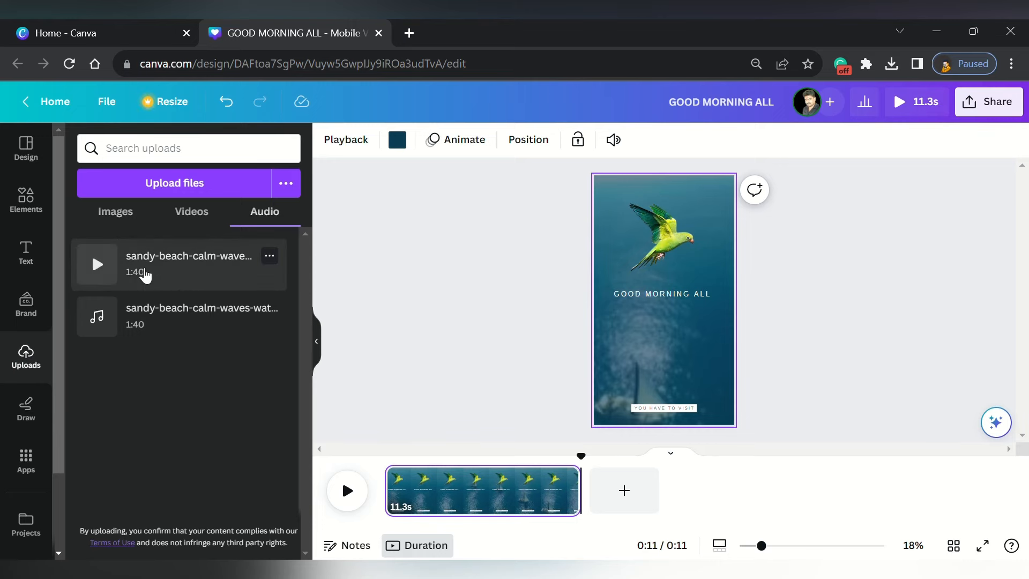
pyautogui.click(144, 271)
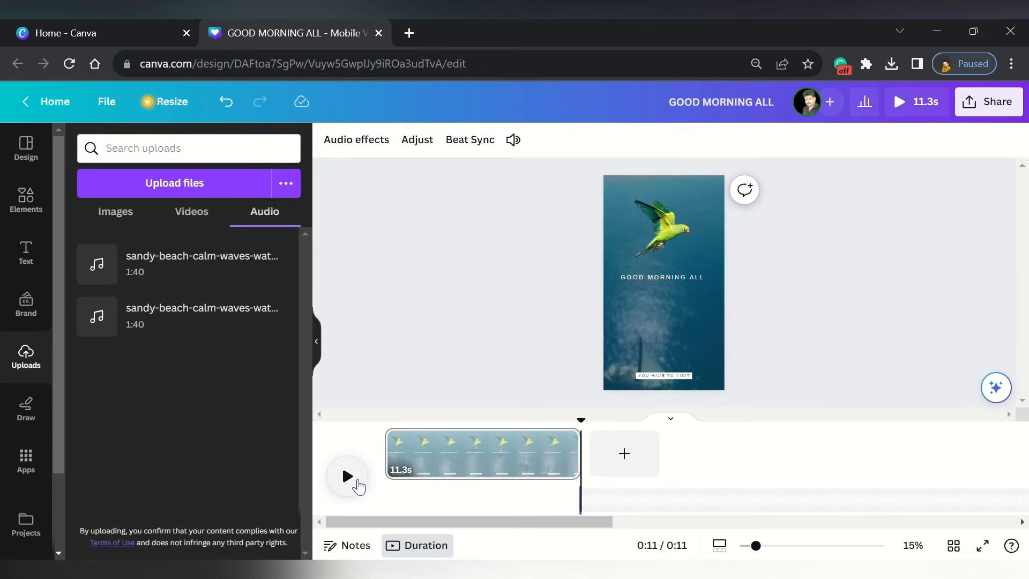
pyautogui.click(357, 481)
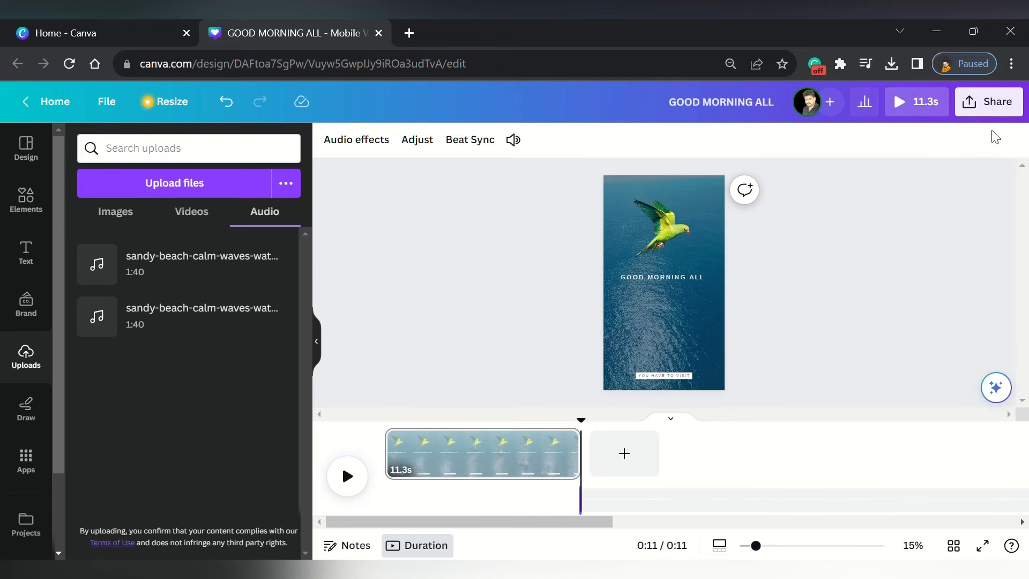
# - Download the design as an MP4 video at 720p quality
pyautogui.click(1012, 107)
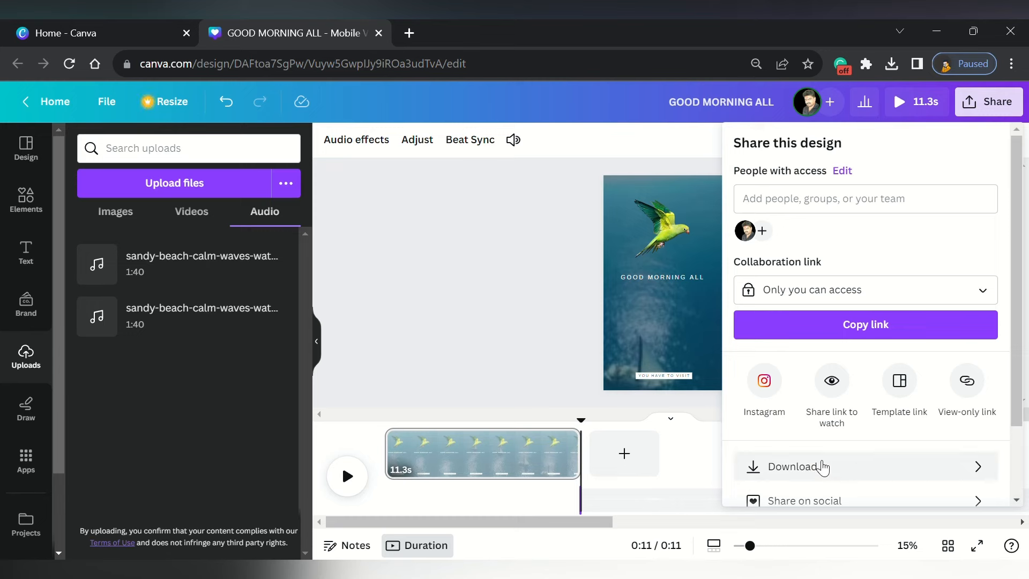
pyautogui.click(820, 466)
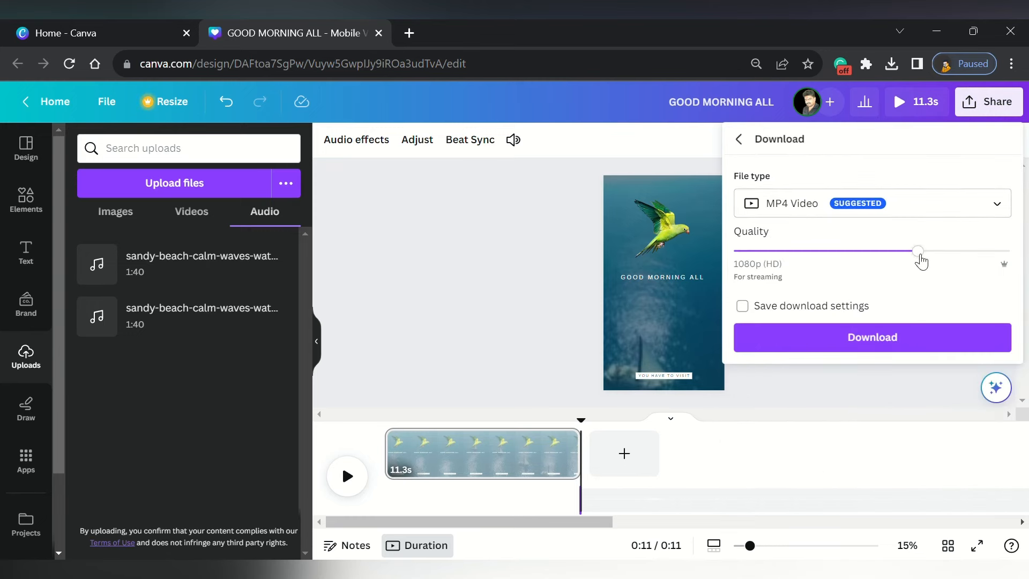
pyautogui.moveTo(923, 260); pyautogui.dragTo(819, 259)
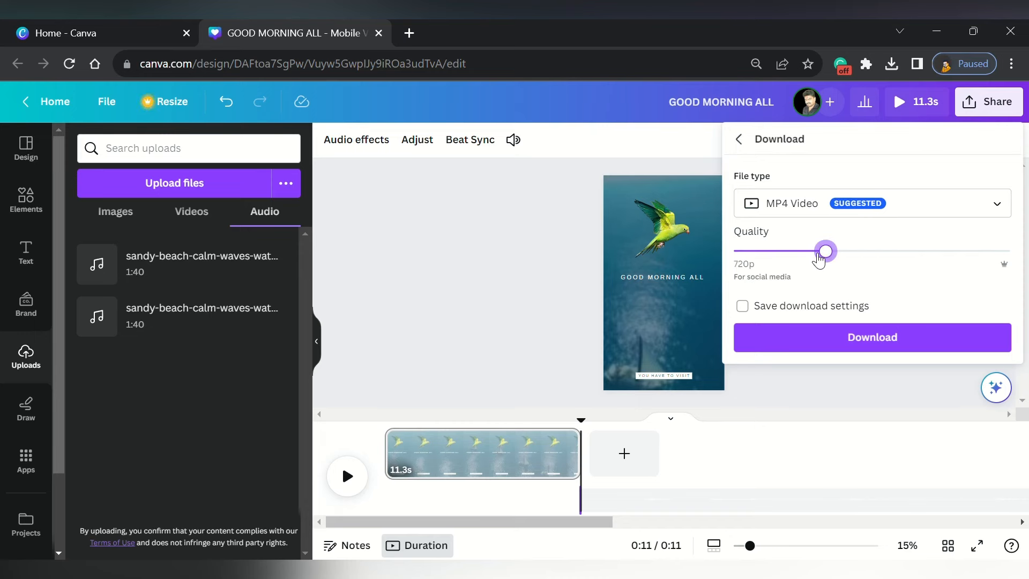
pyautogui.click(873, 259)
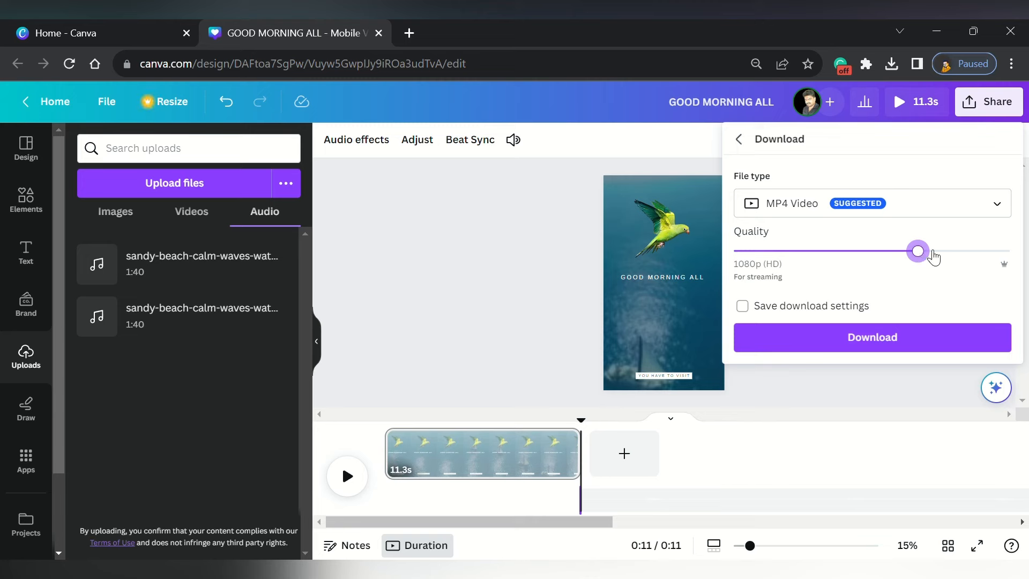
pyautogui.click(858, 260)
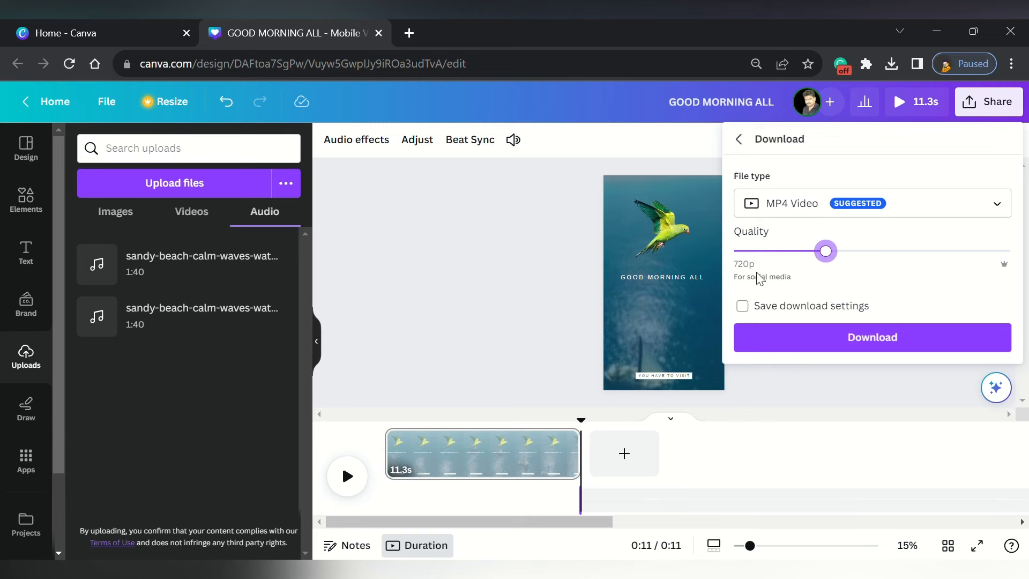
pyautogui.click(871, 338)
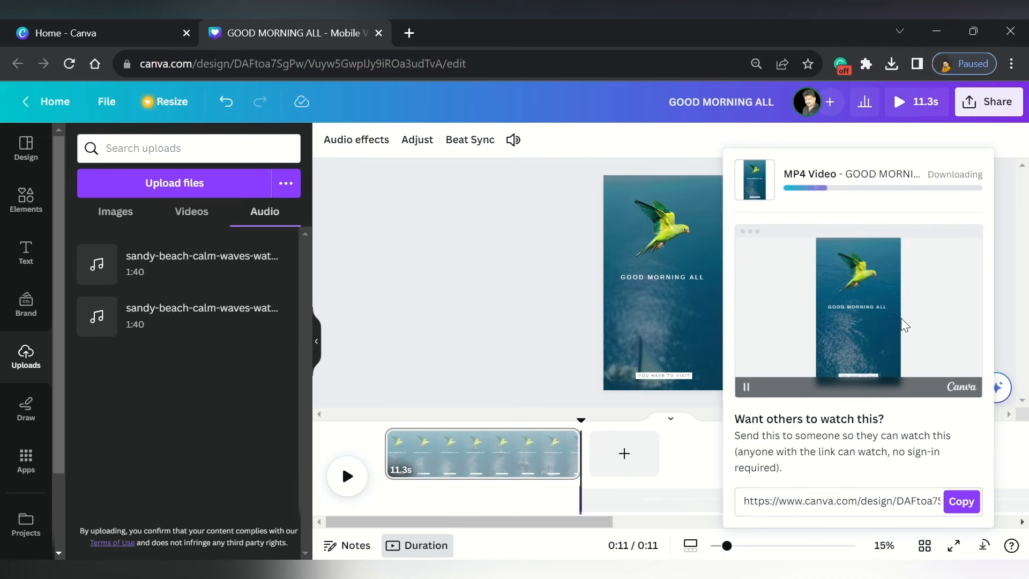
pyautogui.press('Escape')
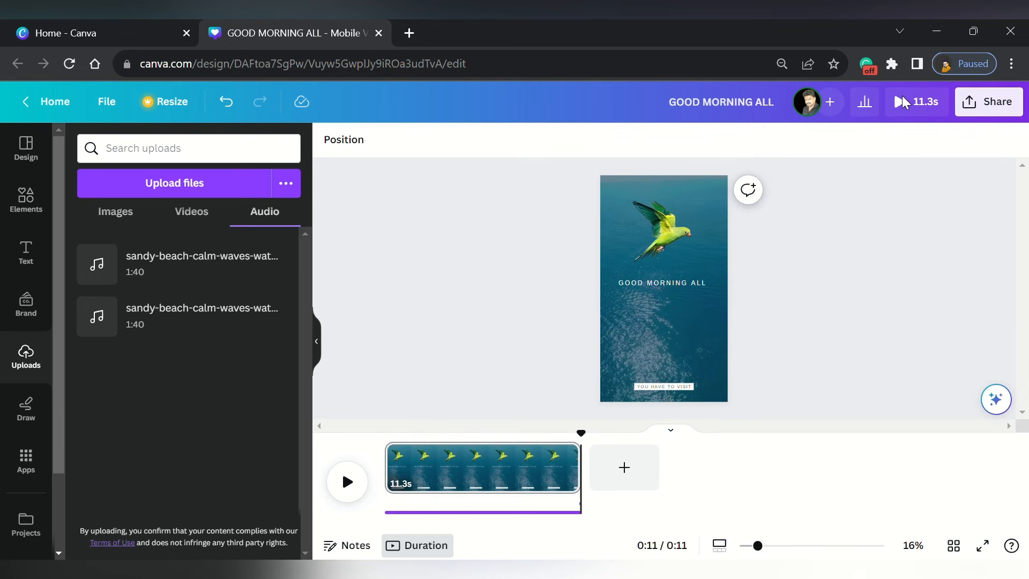
# - Play the finished video in the full preview
pyautogui.click(911, 110)
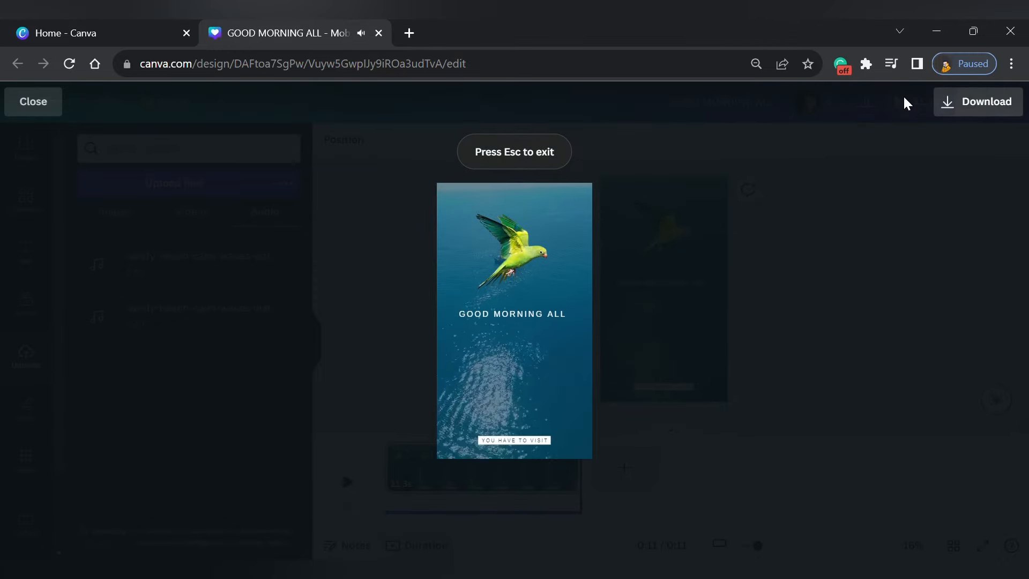
pyautogui.moveTo(486, 215)
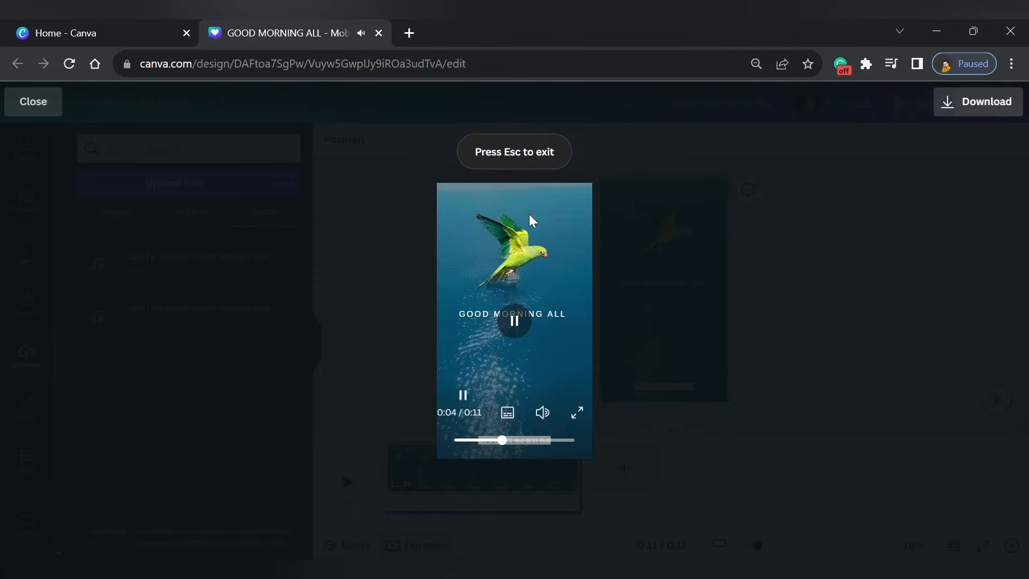